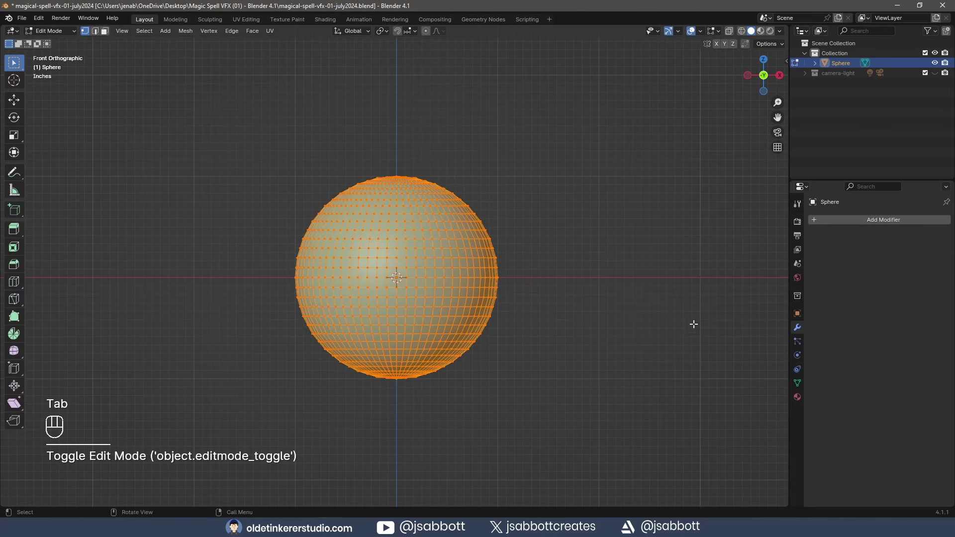
Create a vertex group named 'whisps', assign all the sphere's vertices, and return to Object Mode.
left_click(797, 383)
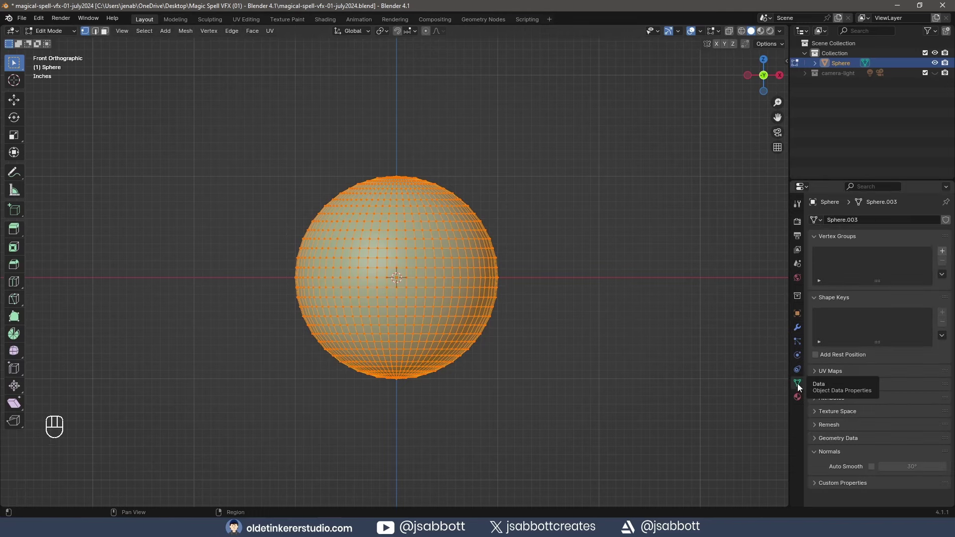
left_click(942, 251)
double_click(836, 255)
type("whisps")
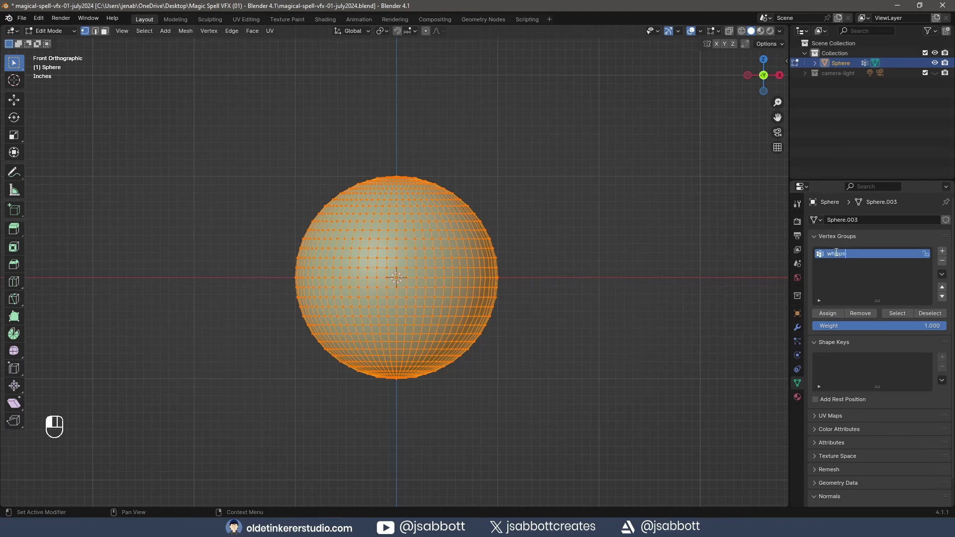
key("Return")
left_click(834, 314)
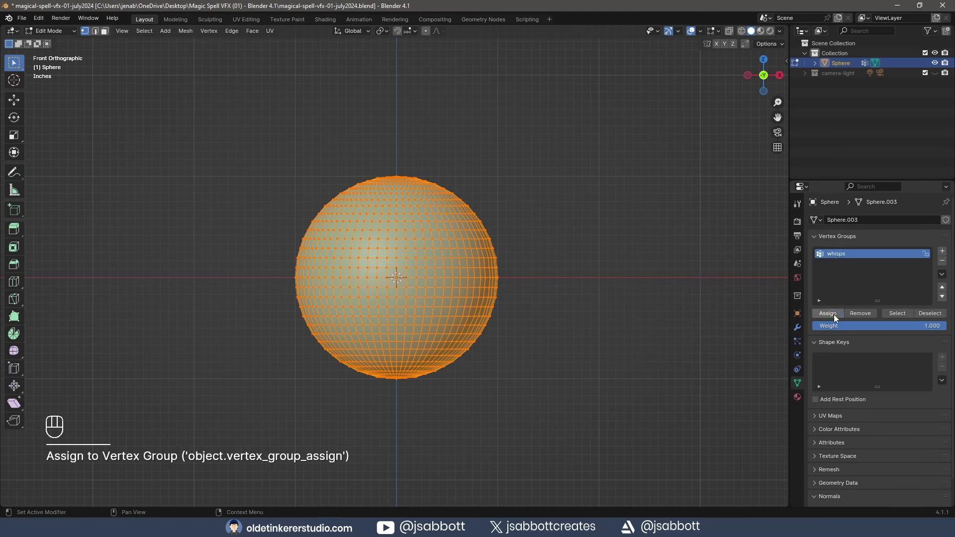
key("Tab")
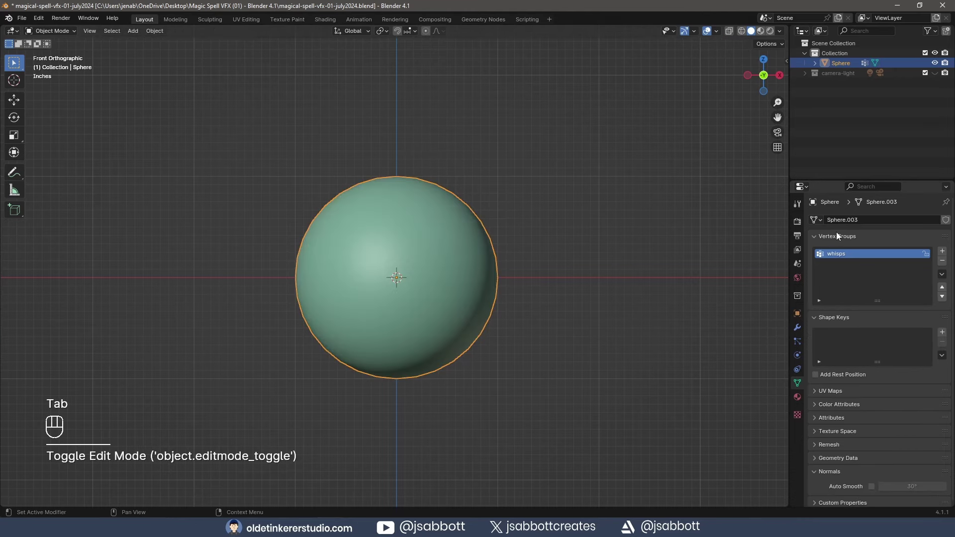
Add a Vertex Weight Edit modifier that targets the whisps vertex group.
left_click(797, 326)
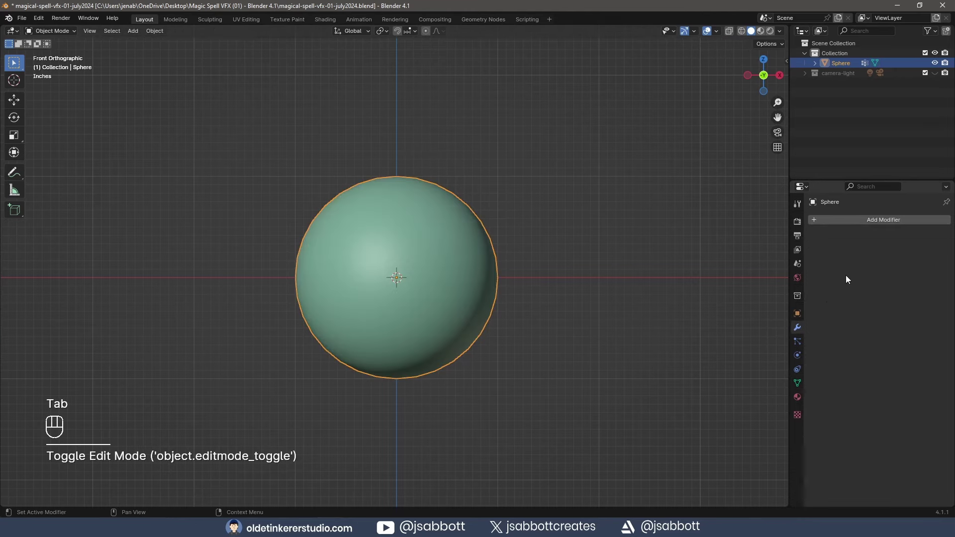
left_click(855, 220)
mouse_move(855, 220)
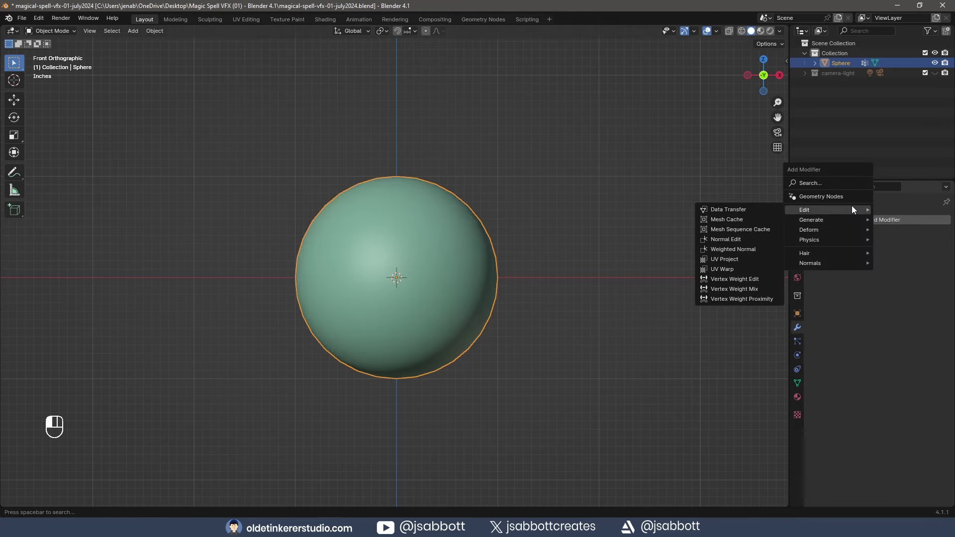
left_click(766, 278)
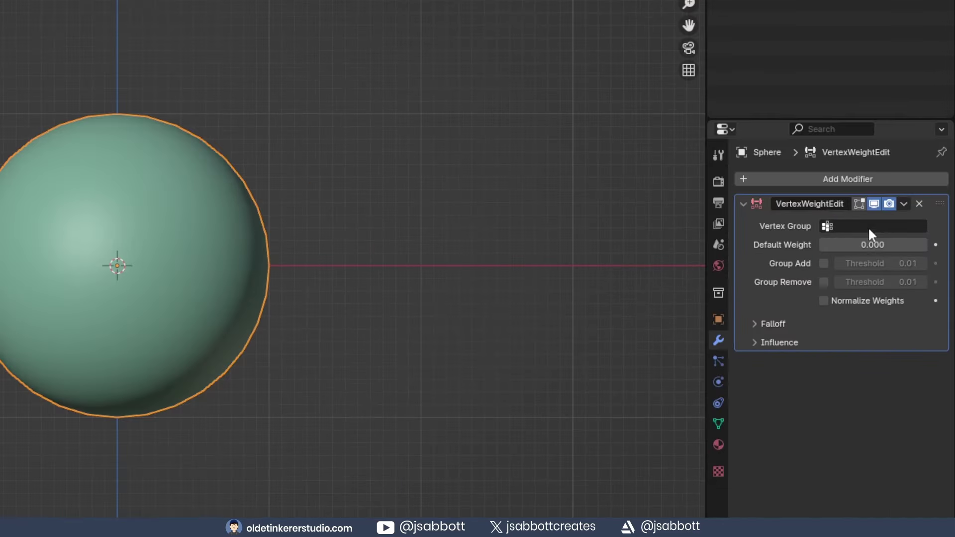
left_click(870, 227)
left_click(800, 249)
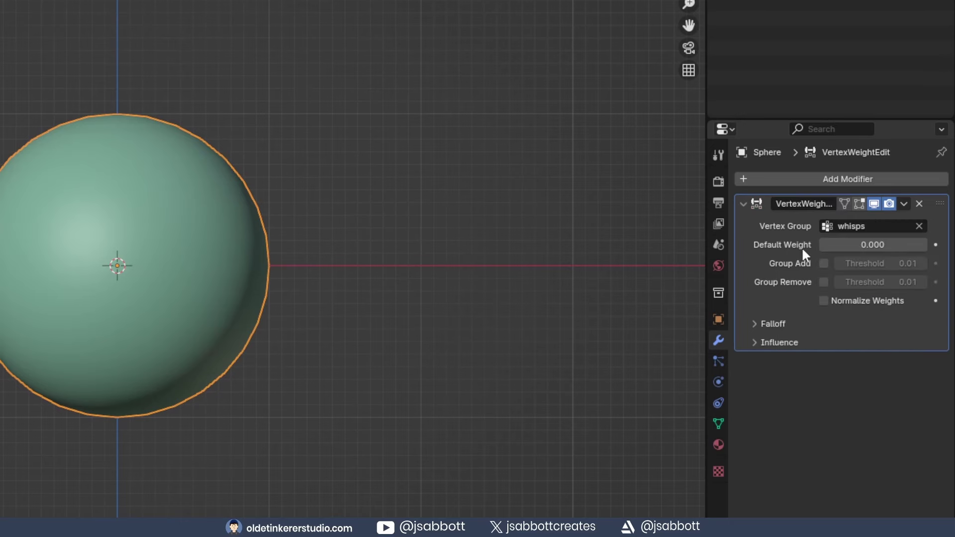
Set the falloff to a Custom Curve running from full weight down to zero.
left_click(751, 321)
left_click(907, 278)
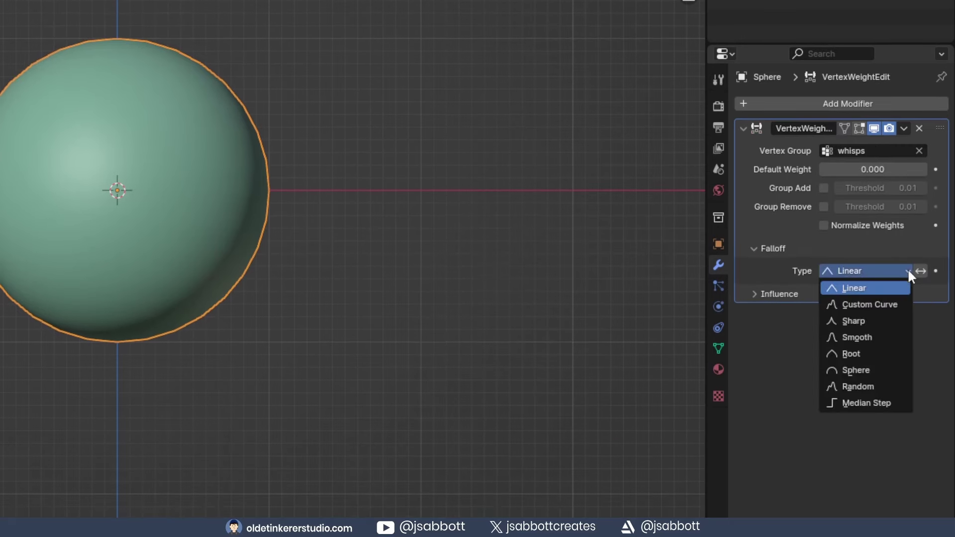
left_click(868, 308)
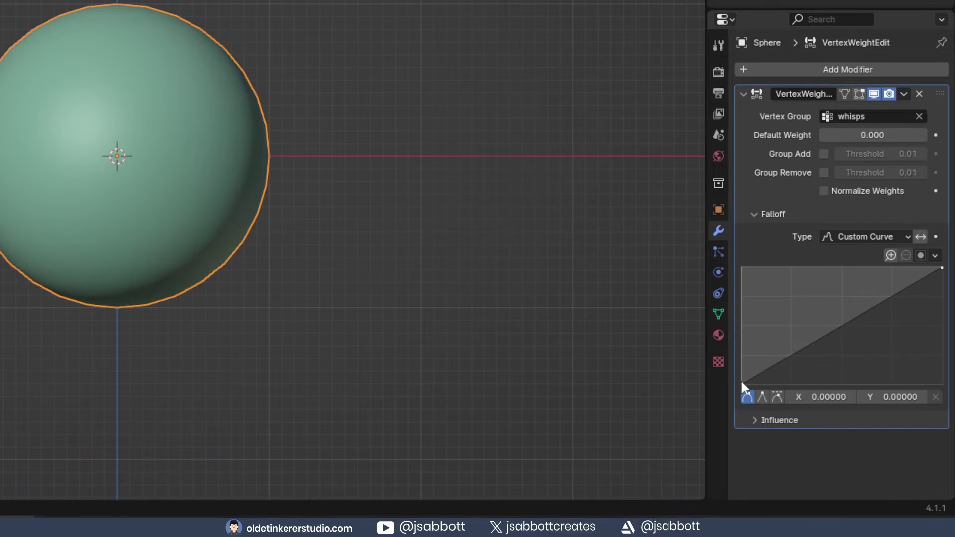
left_click_drag(740, 383, 741, 267)
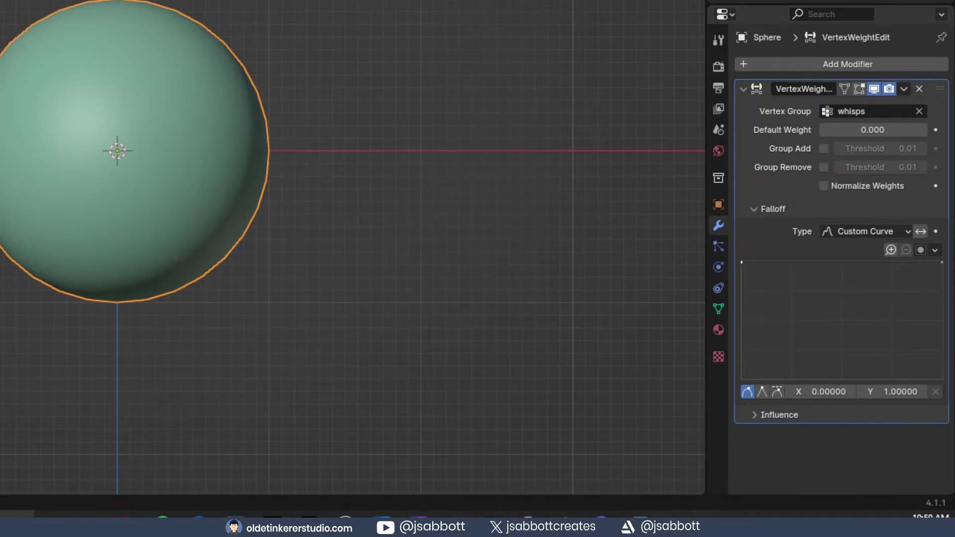
left_click_drag(940, 264, 941, 378)
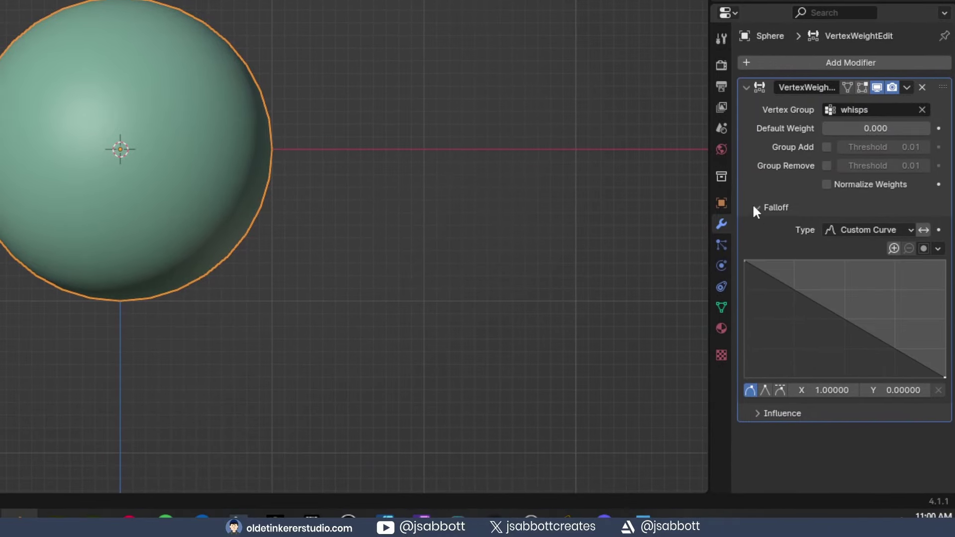
left_click(757, 207)
Create a new mask texture under Influence and open its texture settings.
left_click(759, 228)
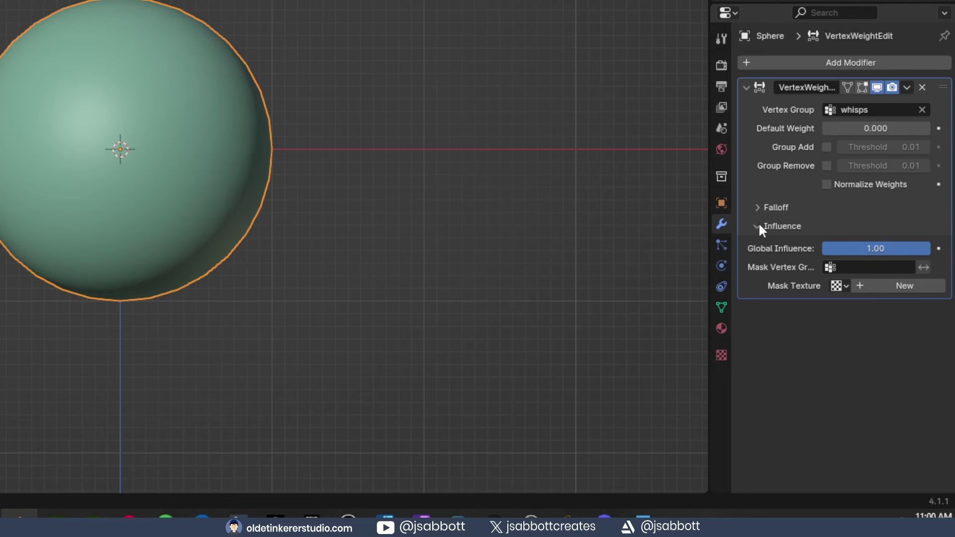
left_click(886, 286)
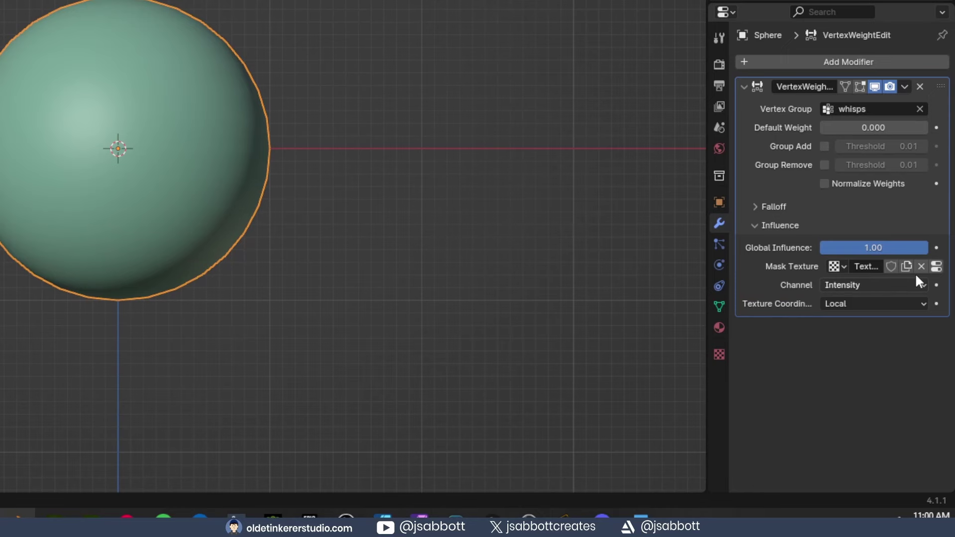
left_click(936, 266)
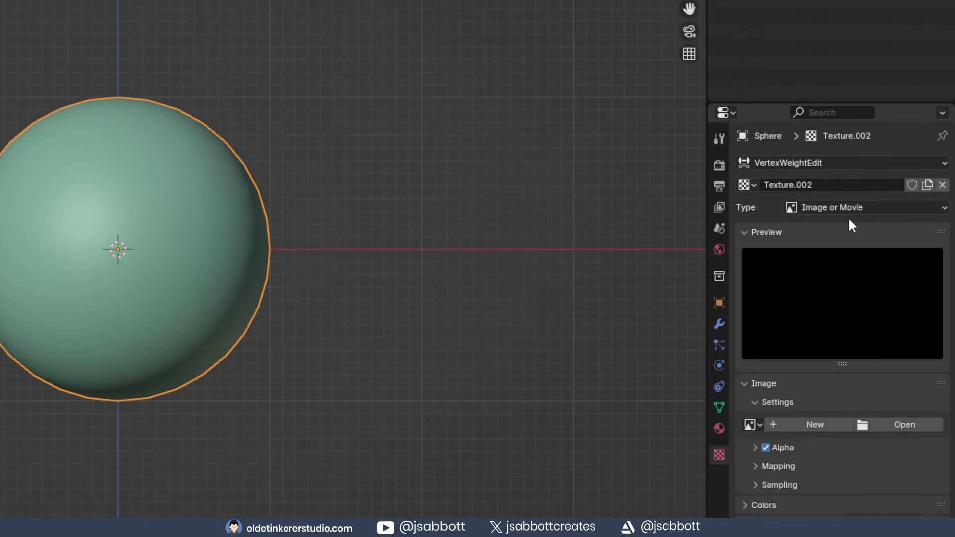
Make Texture.002 a Clouds texture and switch the mask texture coordinates to Global.
left_click(837, 109)
left_click(825, 314)
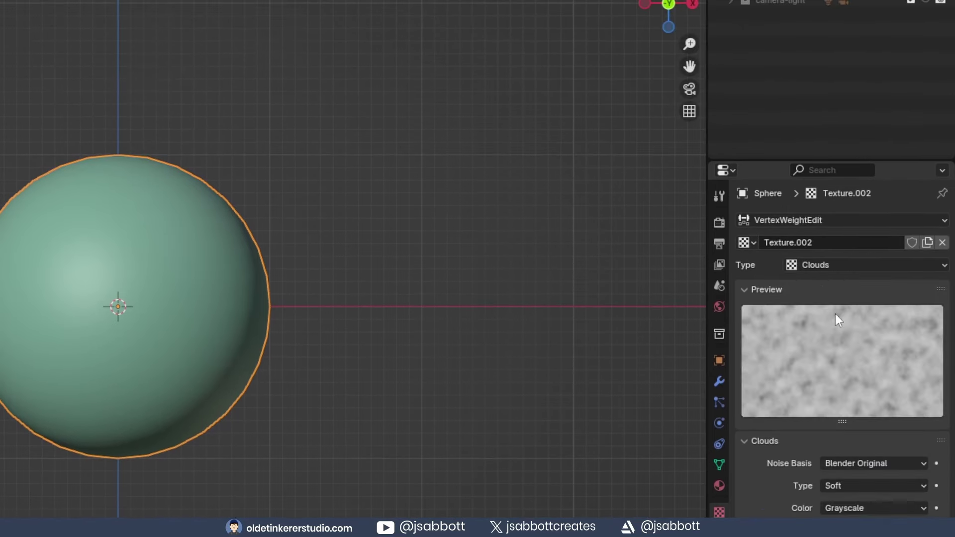
left_click(719, 382)
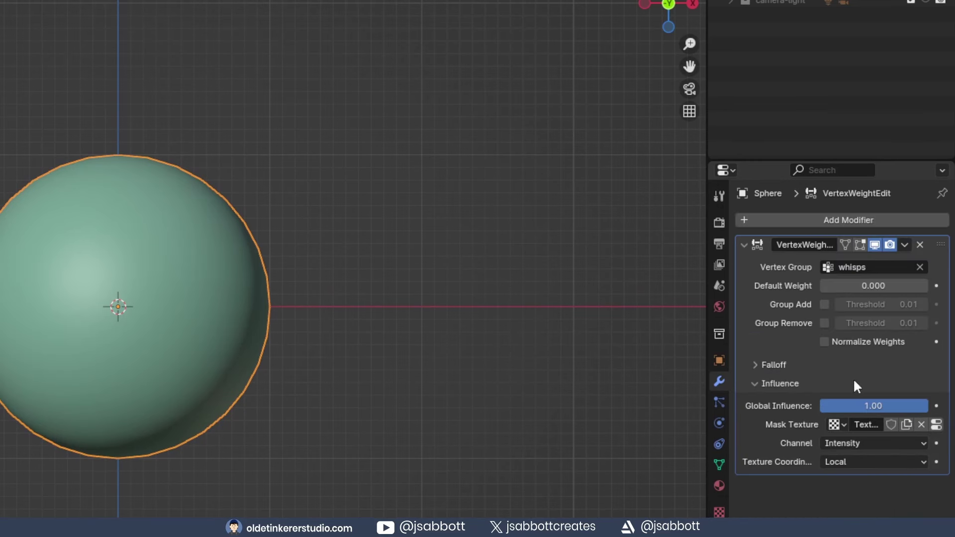
left_click(851, 466)
left_click(849, 495)
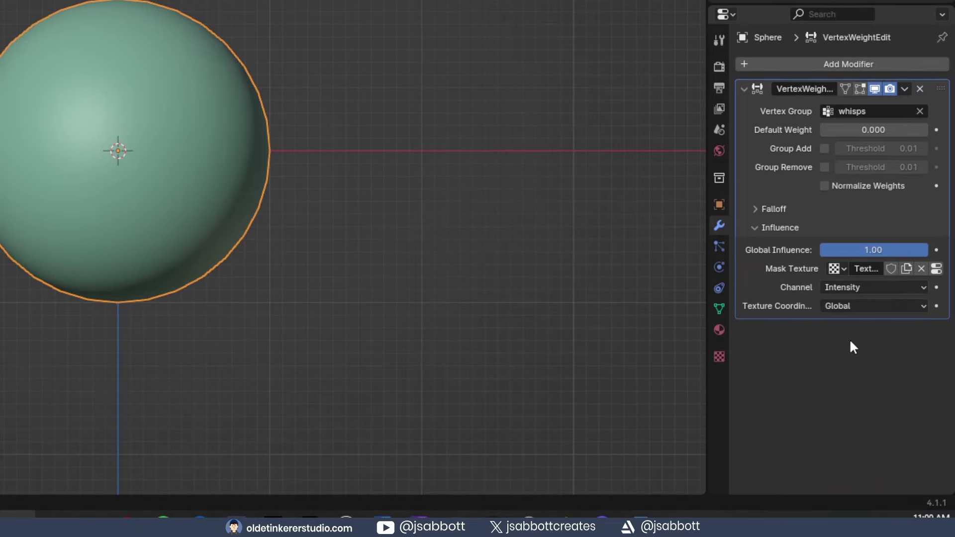
left_click(744, 89)
left_click(776, 64)
Add a Mask modifier on the whisps group with threshold around 0.42 to carve holes.
mouse_move(782, 80)
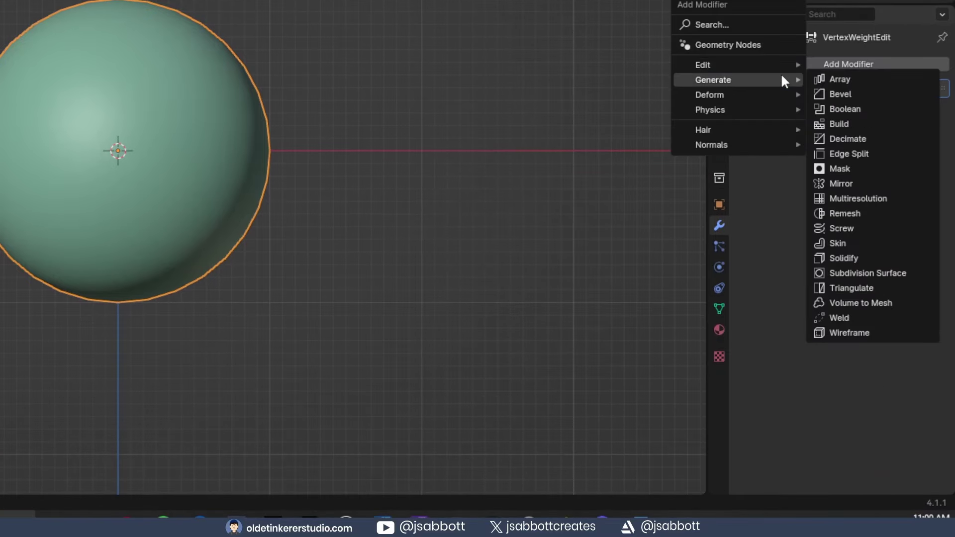
left_click(855, 168)
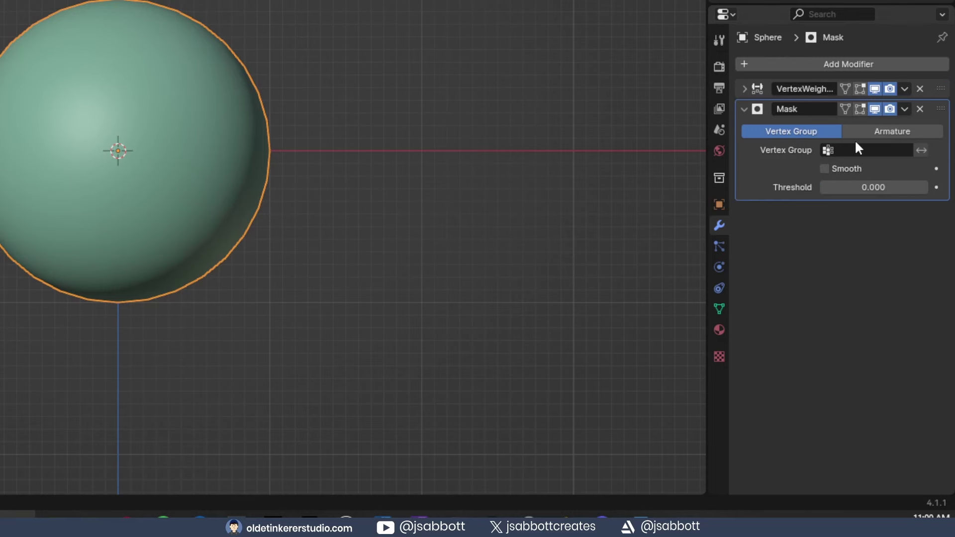
left_click(855, 144)
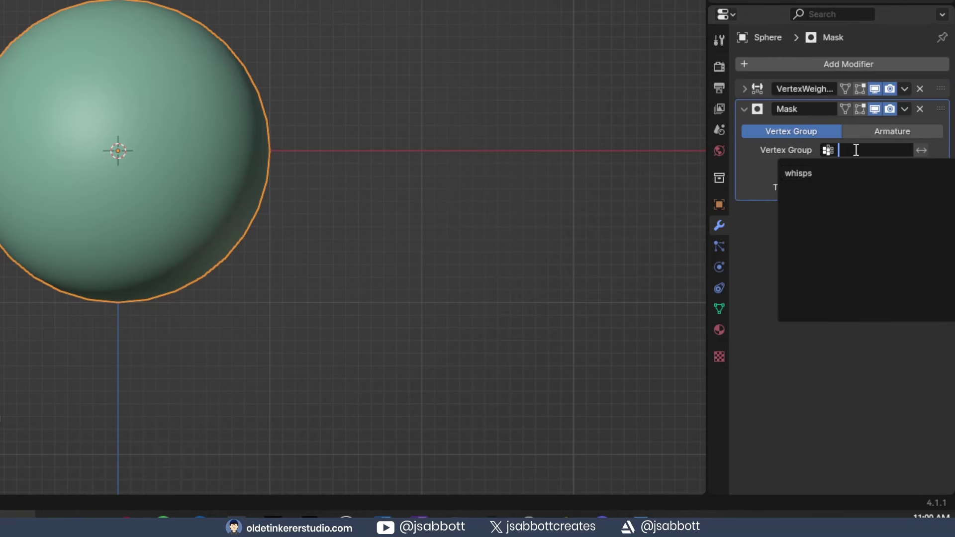
left_click(807, 173)
left_click_drag(866, 187, 884, 187)
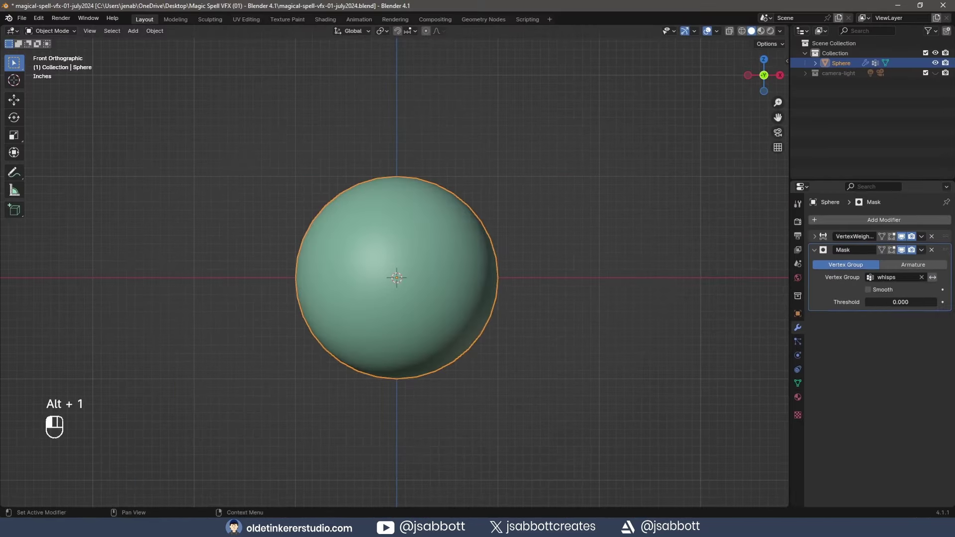
left_click_drag(876, 302, 901, 301)
middle_click_drag(654, 320, 686, 299)
left_click(814, 250)
Add a Smooth modifier with its factor raised to 2.813.
left_click(842, 220)
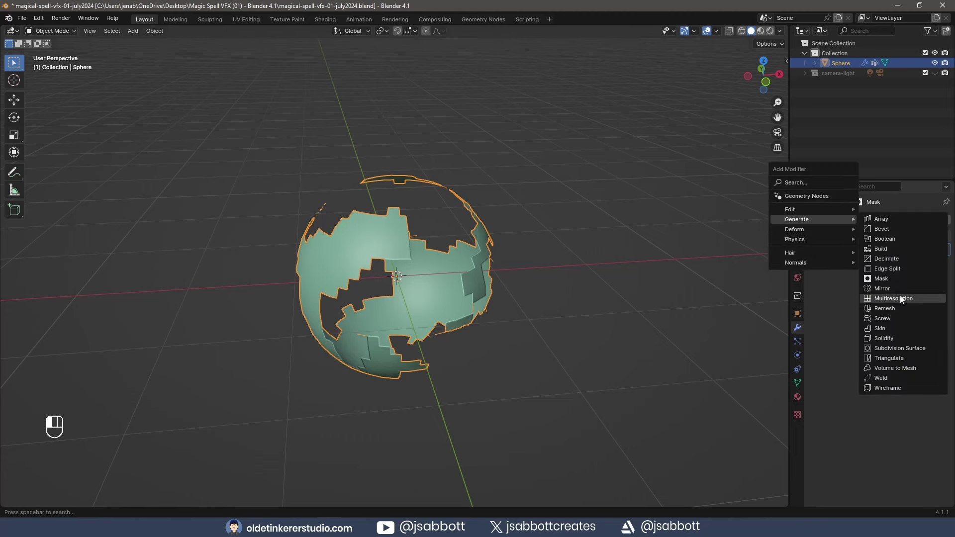
mouse_move(823, 227)
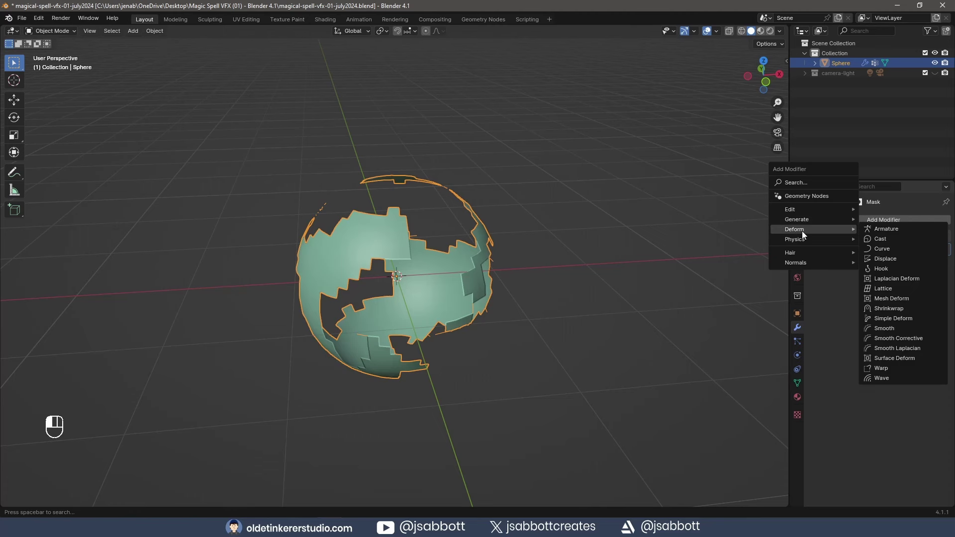
left_click(884, 328)
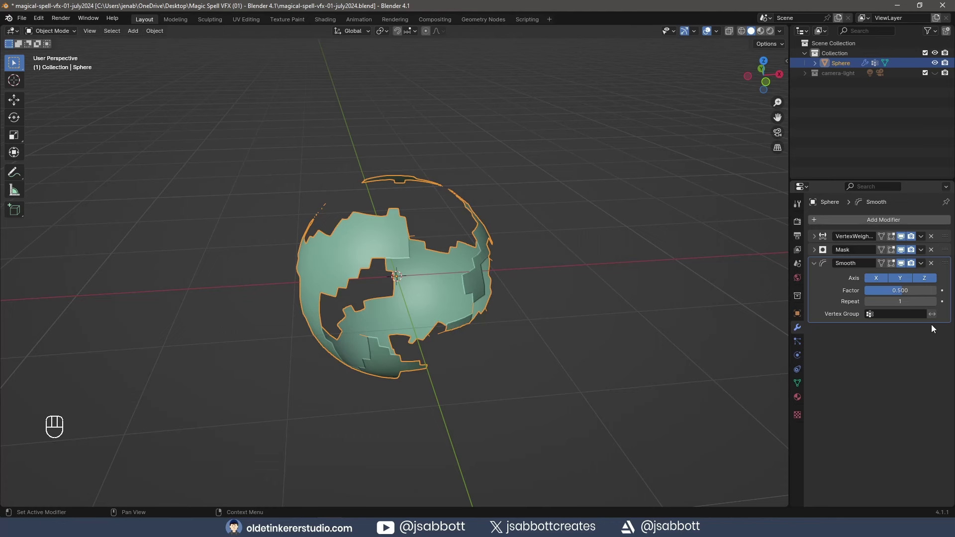
left_click_drag(900, 290, 933, 290)
left_click(813, 263)
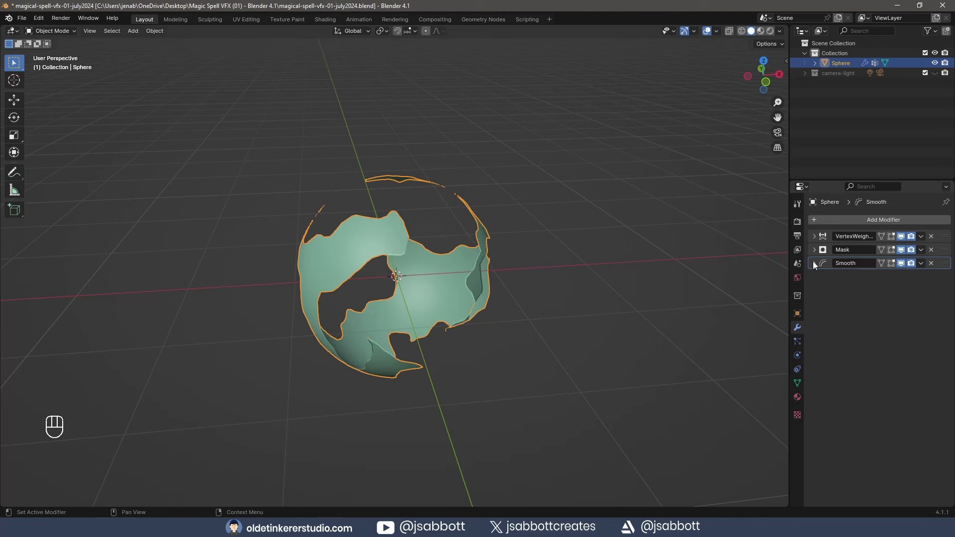
left_click(856, 222)
mouse_move(855, 222)
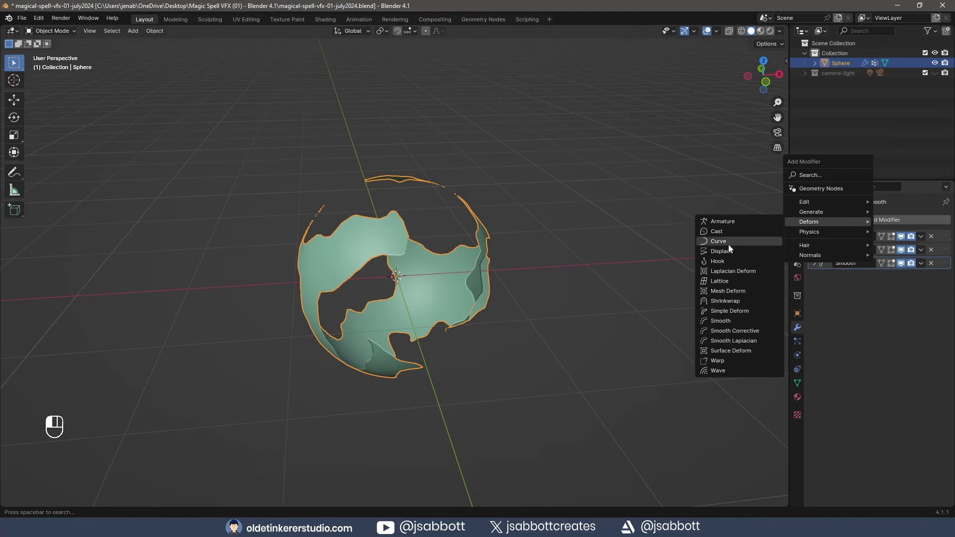
Add a Simple Deform modifier twisting the ribbons 360° around the Z axis.
left_click(737, 312)
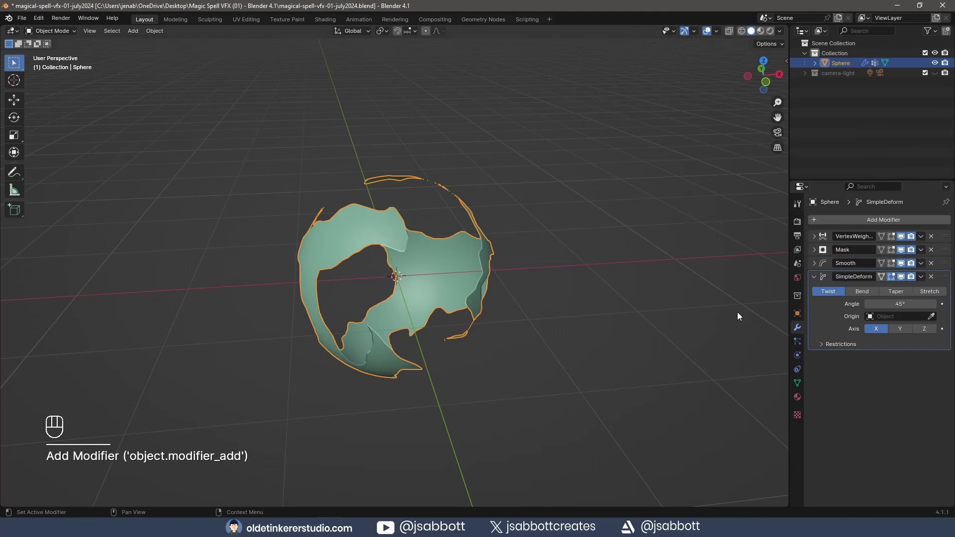
left_click(900, 304)
type("360")
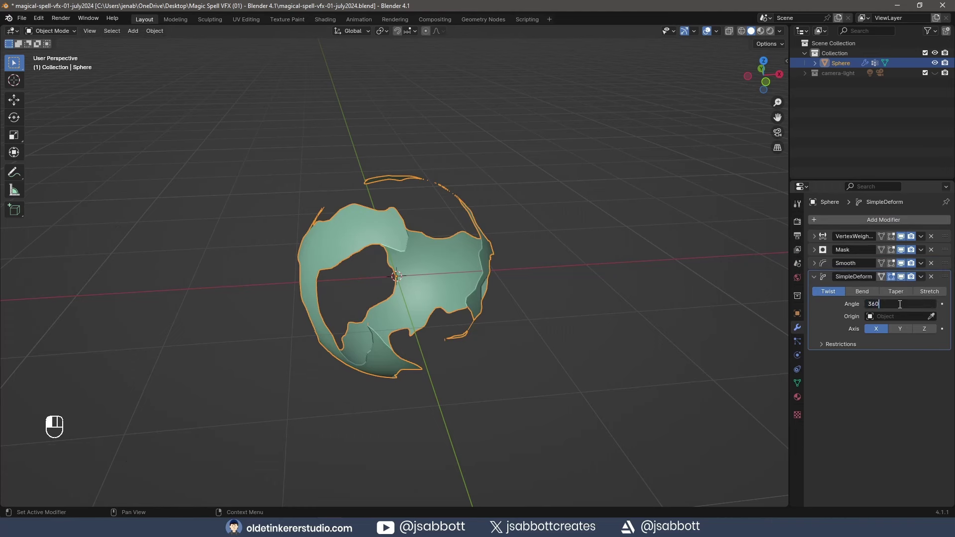
key("Return")
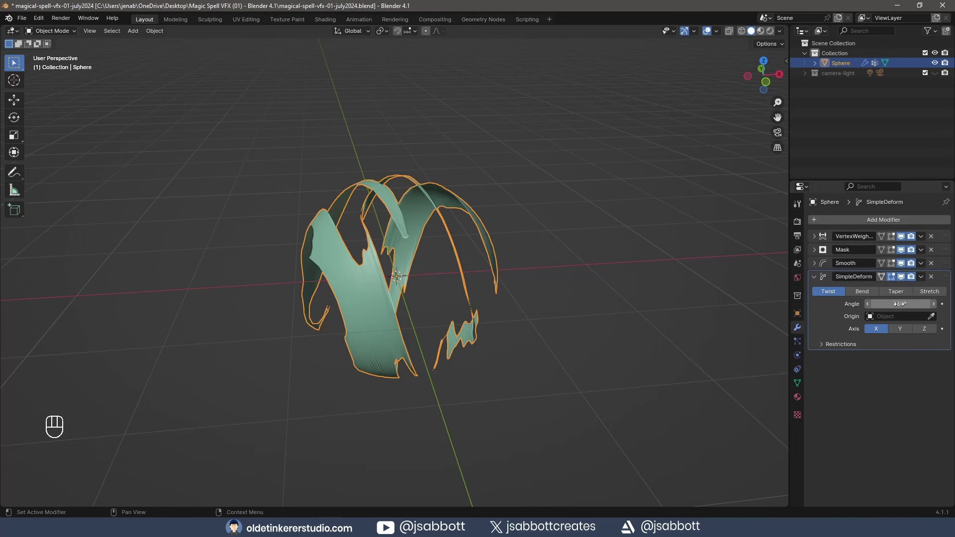
left_click(903, 328)
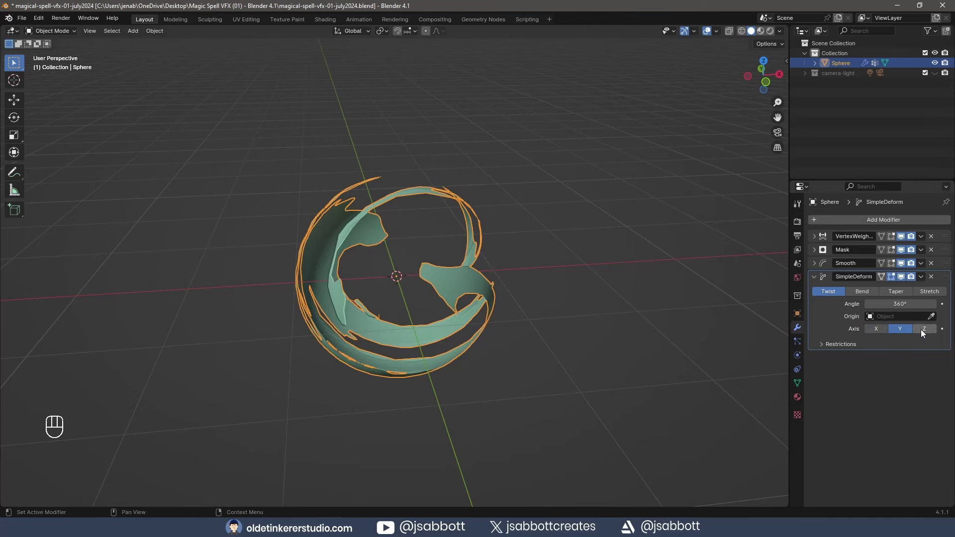
left_click(922, 328)
key("KP_1")
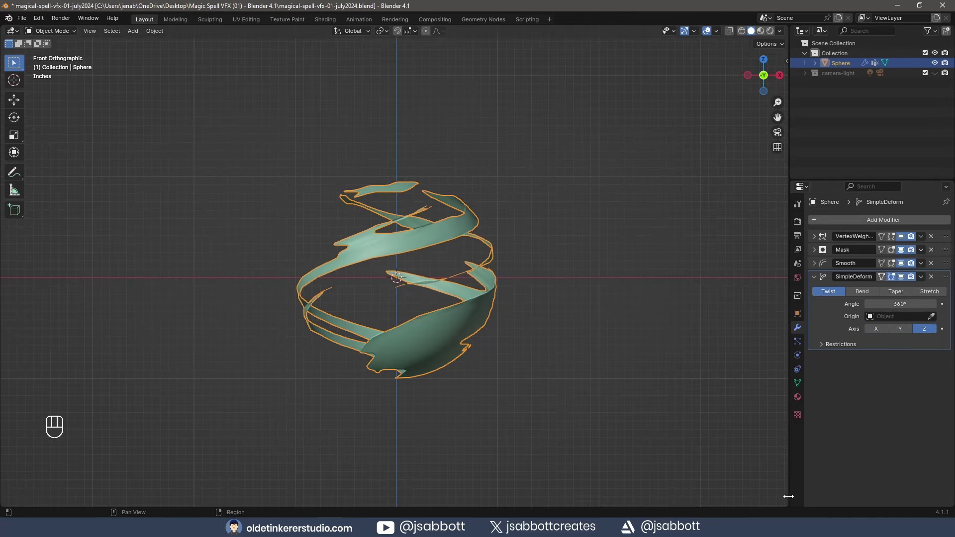
left_click_drag(787, 498, 759, 323)
Turn the lower area into a Shader Editor and create a new material named 'whisps'.
left_click(13, 333)
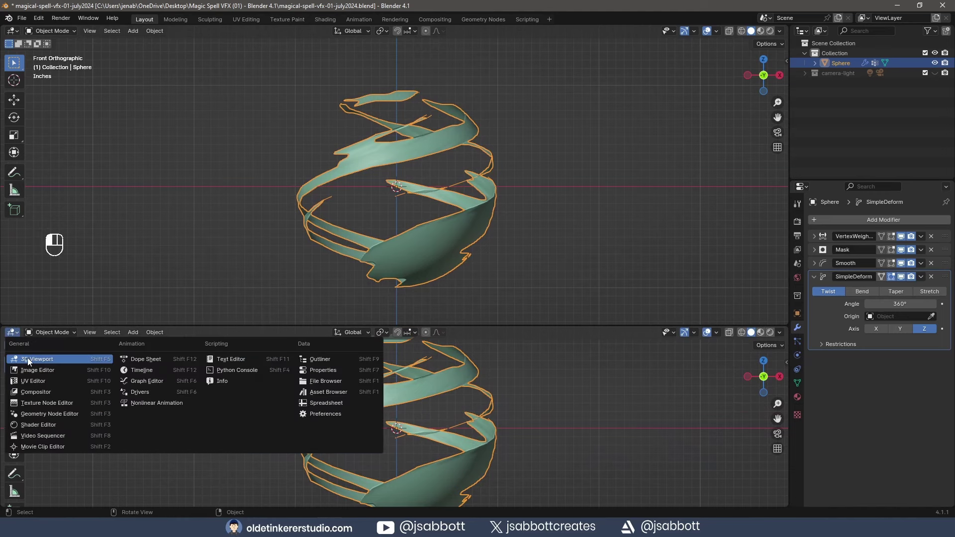
left_click(45, 424)
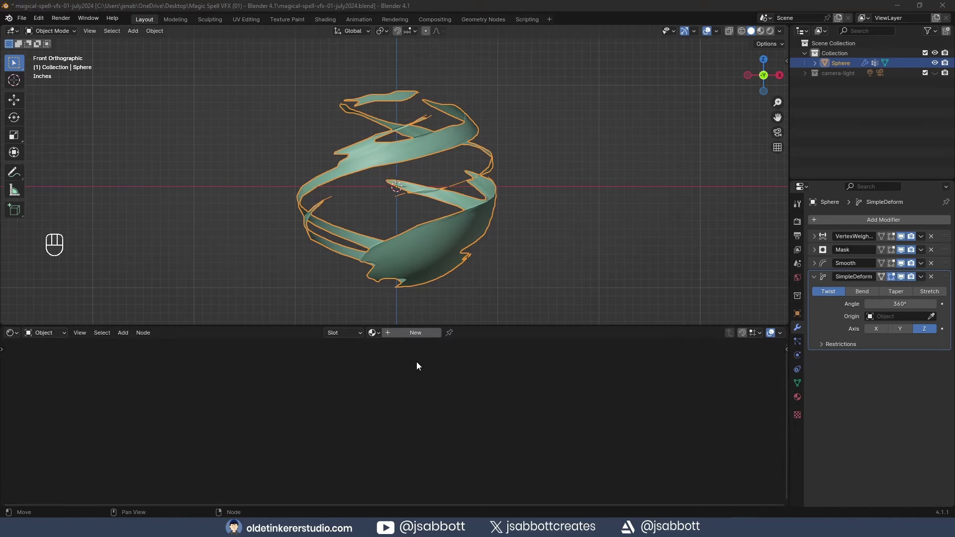
left_click(418, 335)
left_click(405, 332)
type("whisps")
key("Return")
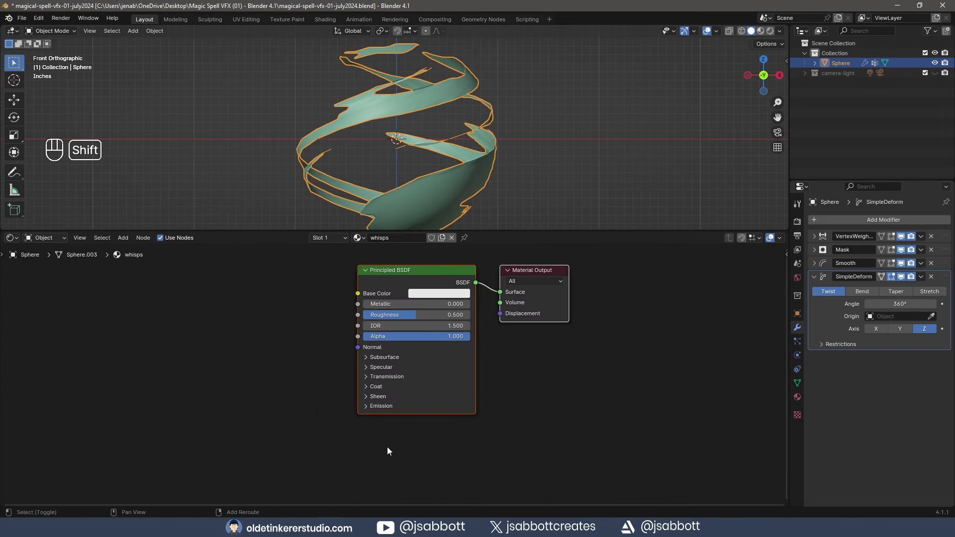
Add an Emission node and a Mix Shader mixing it with the Principled BSDF.
key("shift+a")
mouse_move(386, 446)
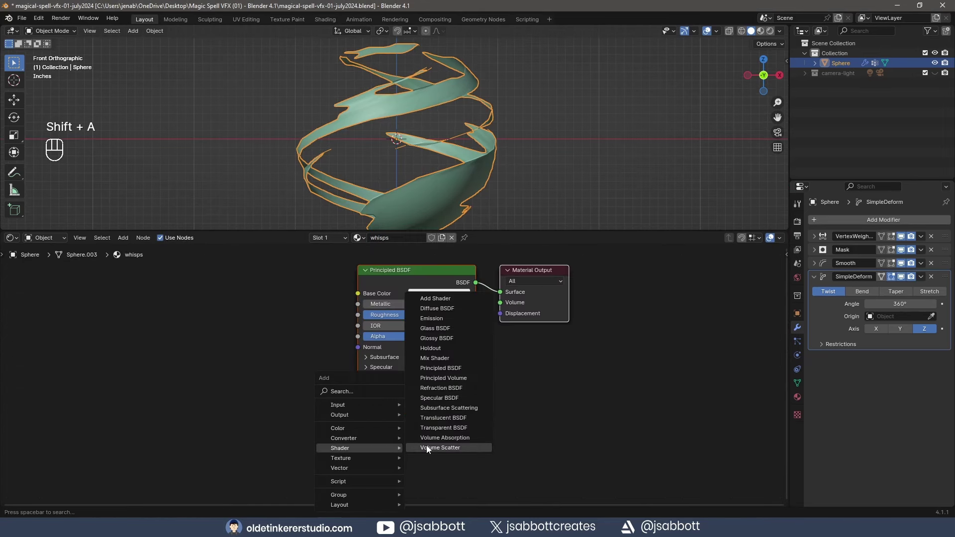
left_click(443, 318)
left_click(404, 425)
key("shift+a")
mouse_move(533, 354)
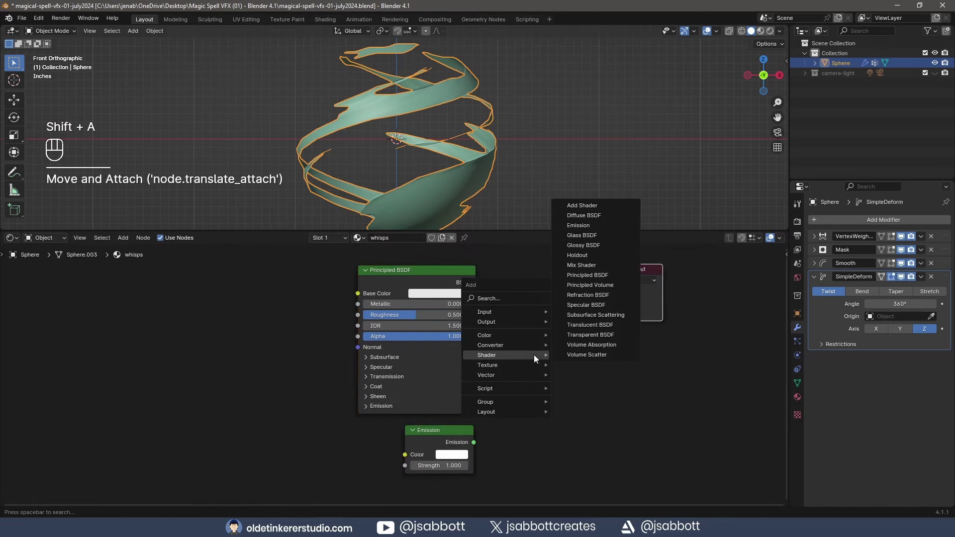
left_click(581, 265)
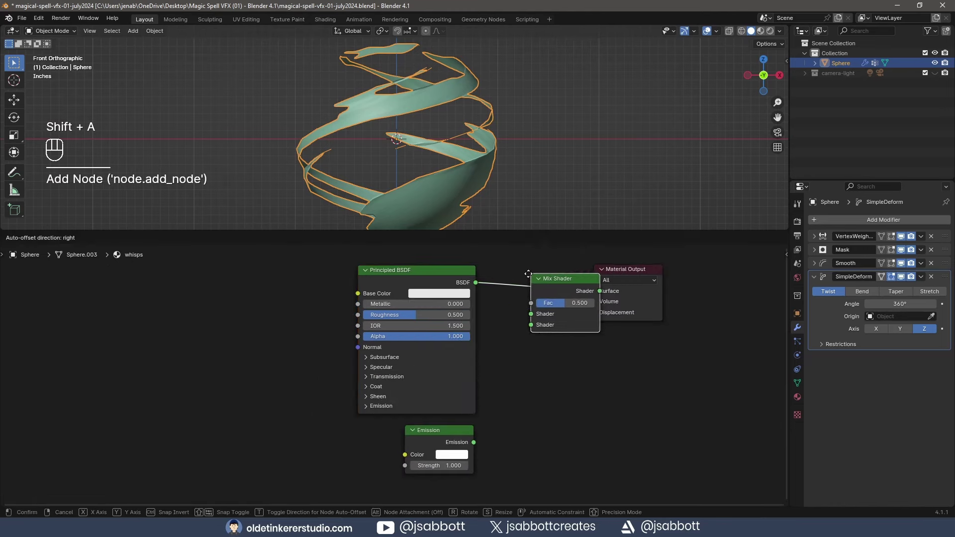
left_click(549, 294)
left_click_drag(474, 442, 515, 321)
middle_click_drag(543, 387, 661, 398)
Add a Noise Texture feeding a Color Ramp that drives the Mix Shader factor.
key("shift+a")
mouse_move(257, 371)
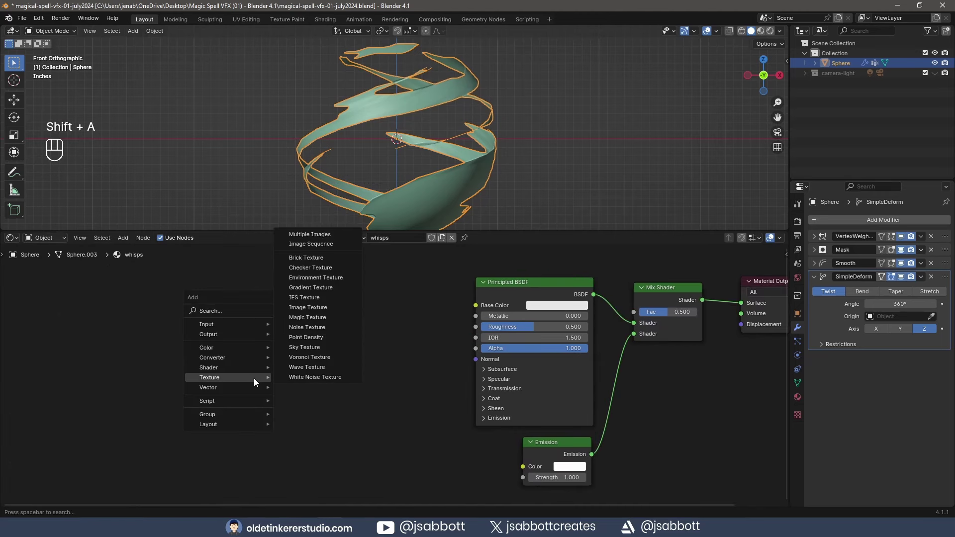
left_click(318, 329)
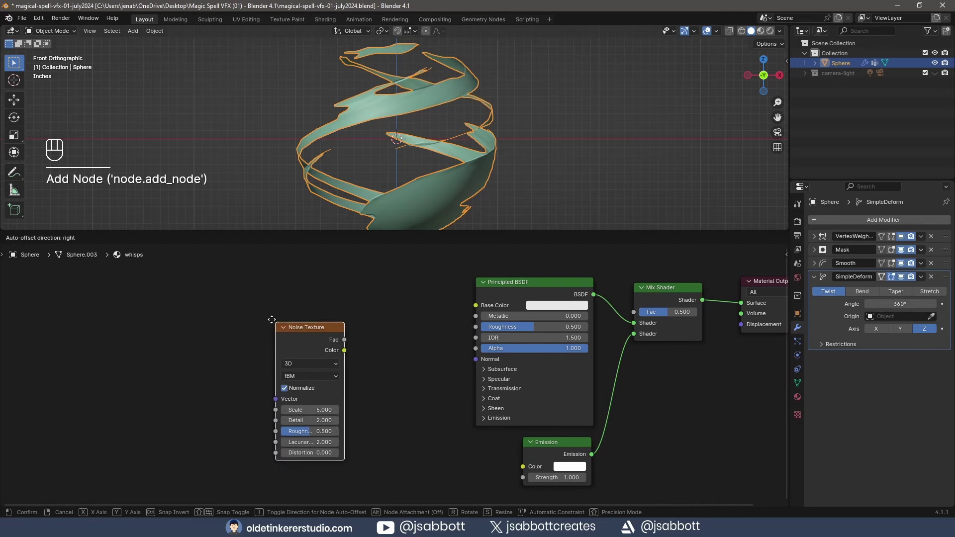
left_click(234, 286)
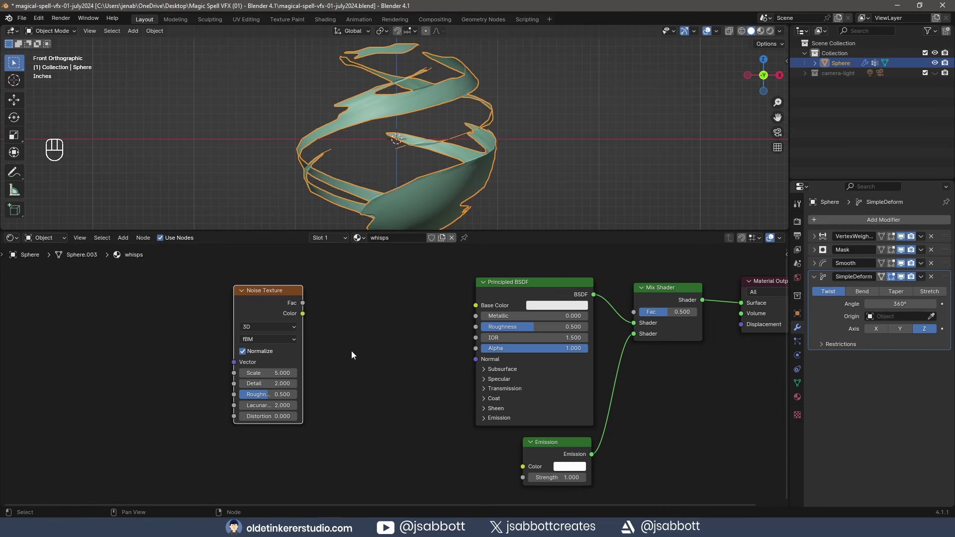
key("shift+a")
mouse_move(350, 330)
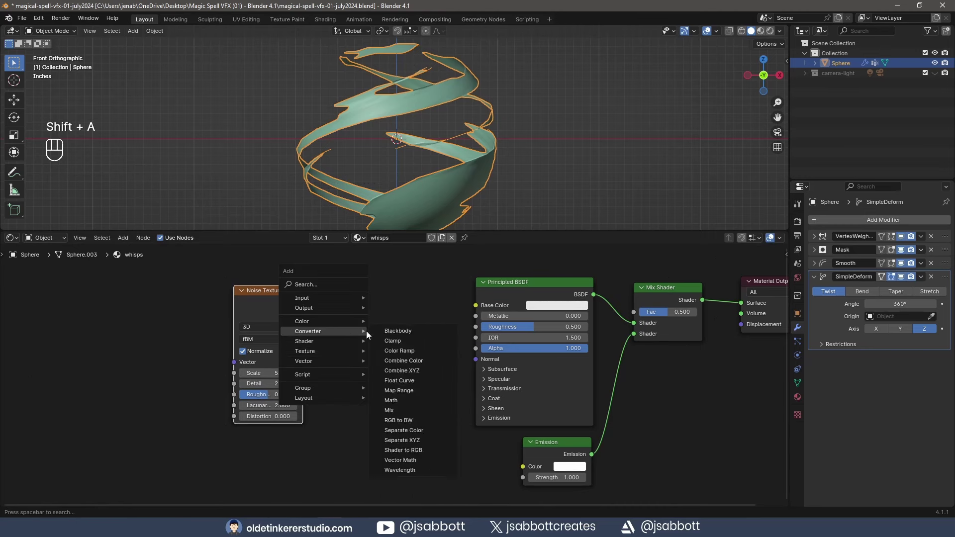
left_click(400, 350)
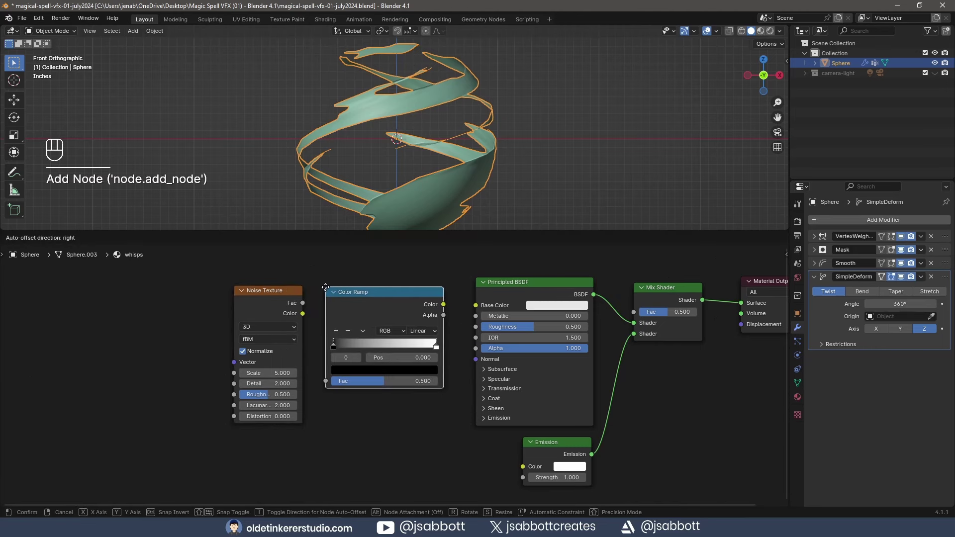
left_click(325, 287)
left_click_drag(302, 313, 325, 381)
left_click_drag(443, 304, 633, 308)
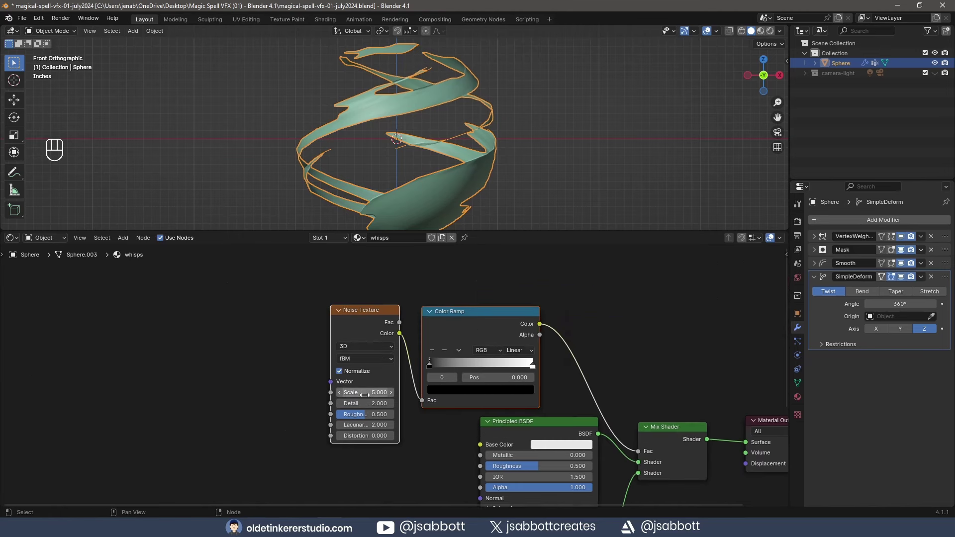
Set the Noise Texture to Scale 20, Detail 24 and Roughness 0.8.
left_click(365, 392)
type("20")
key("Tab")
type("24")
key("Tab")
type("0.8")
key("Return")
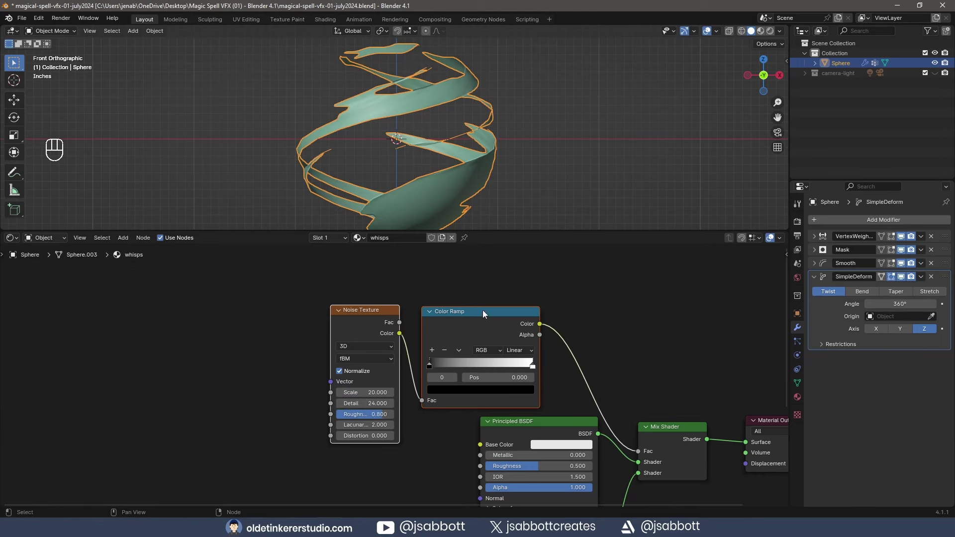
Switch to Material Preview and set the Emission colour to a dark red.
key("z")
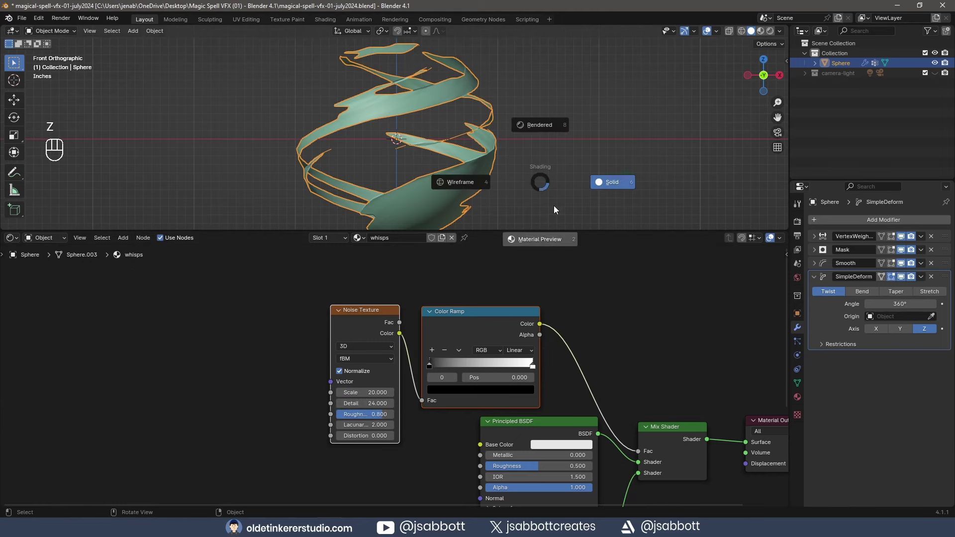
left_click(543, 239)
middle_click_drag(472, 398, 424, 259)
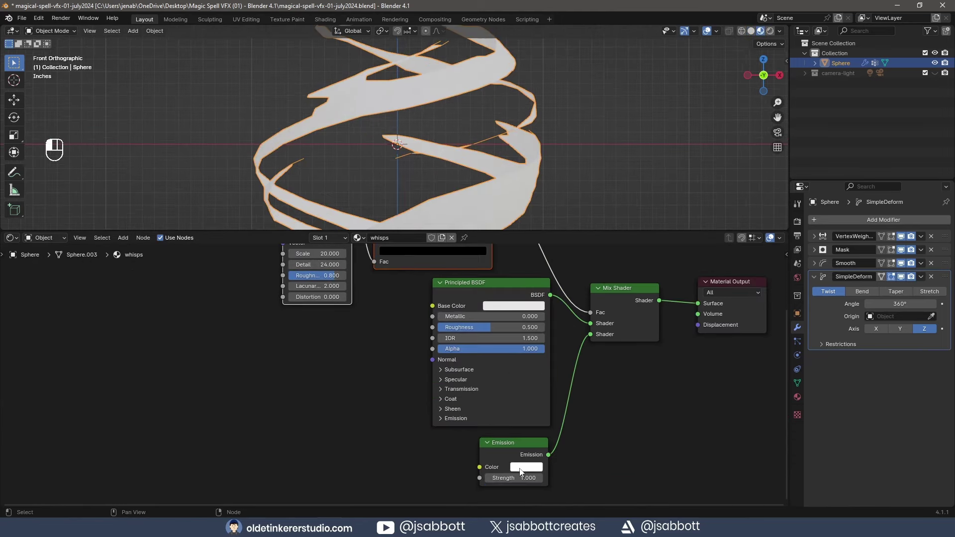
left_click(520, 467)
left_click_drag(558, 355, 560, 391)
left_click_drag(609, 315, 609, 332)
Move the Color Ramp's black and white stops inward, black stop ending at 0.332.
middle_click_drag(378, 265, 371, 376)
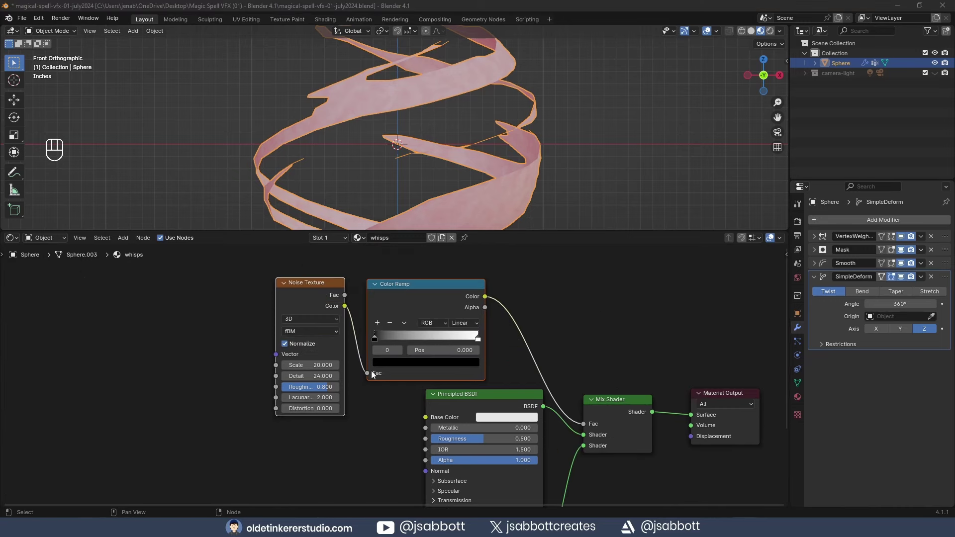
left_click(375, 338)
left_click_drag(374, 336, 399, 332)
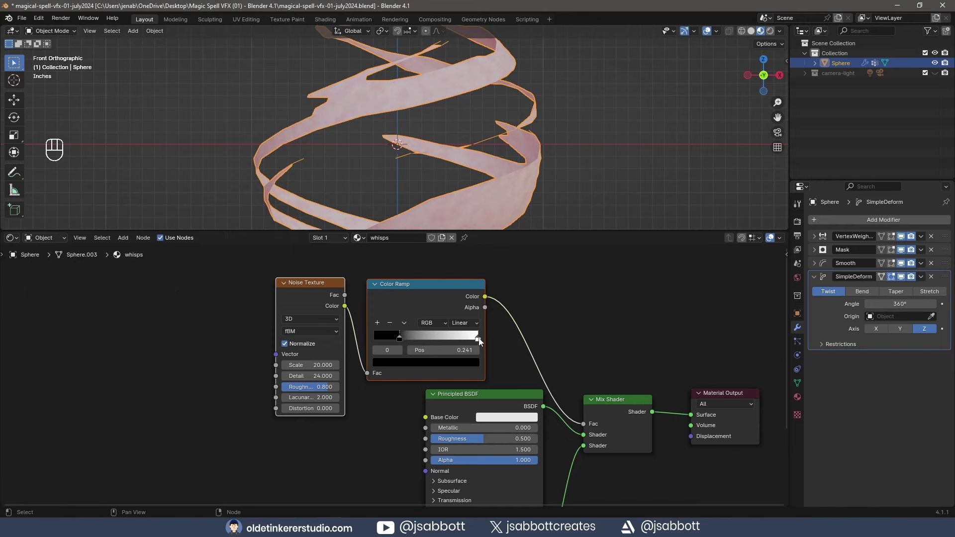
left_click(478, 338)
left_click_drag(478, 340, 426, 340)
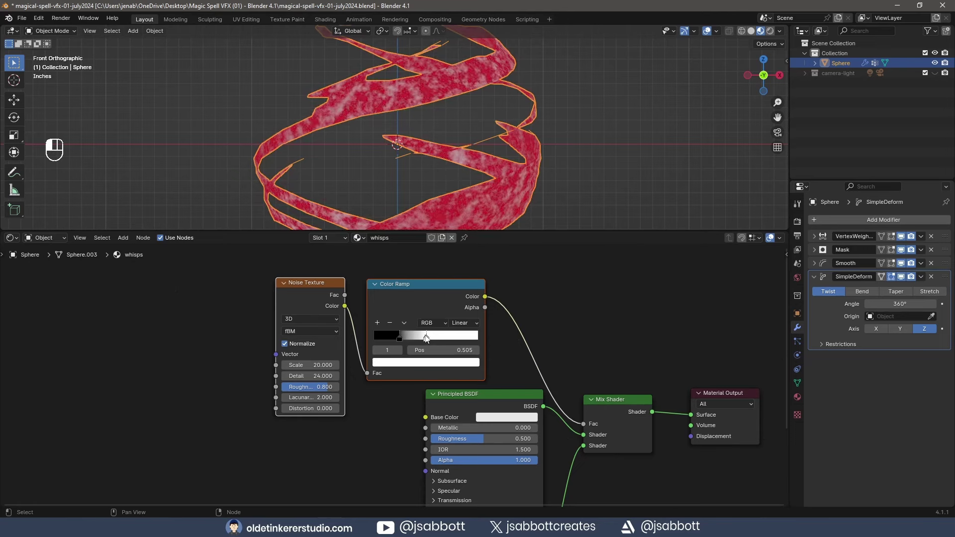
key("ctrl+z")
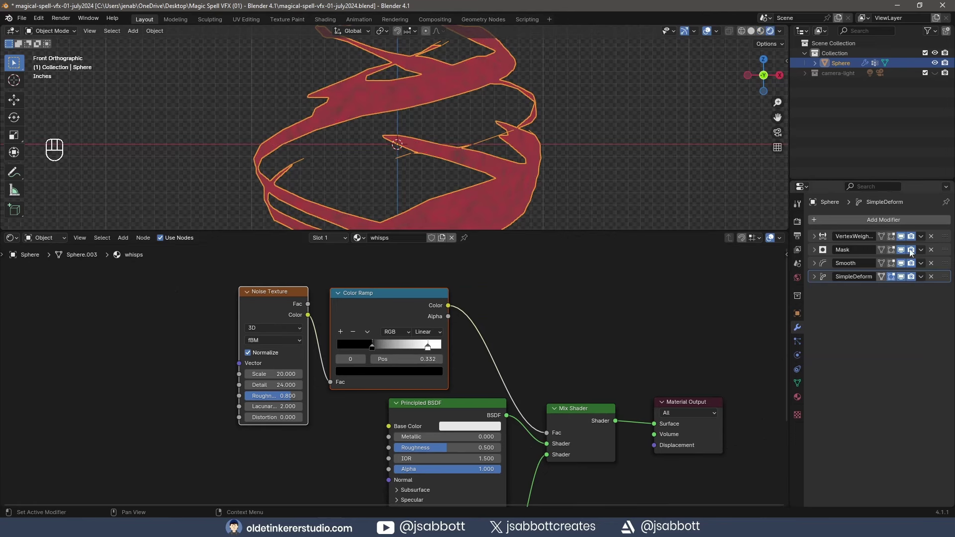
Apply all four ribbon modifiers.
left_click(939, 241)
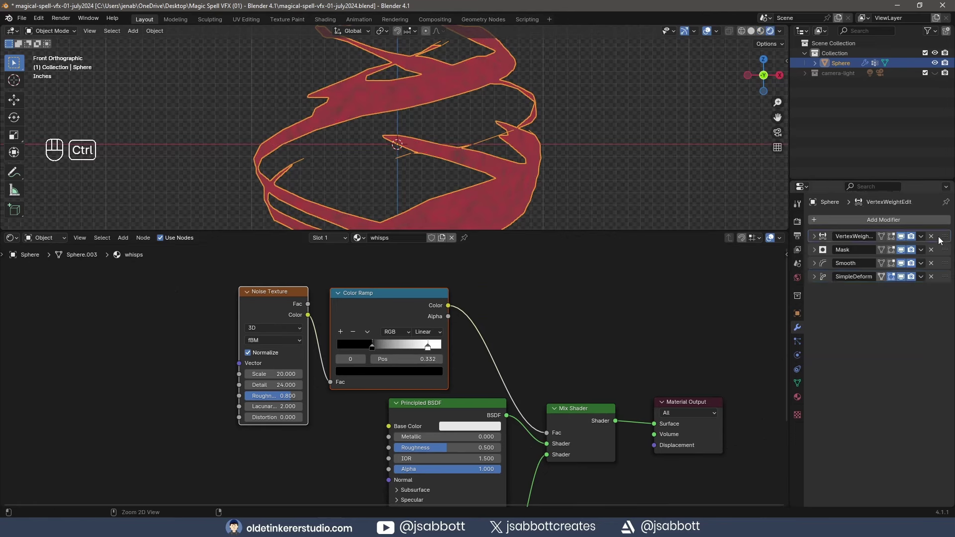
key("ctrl+a")
key("ctrl+a")
key("ctrl+a")
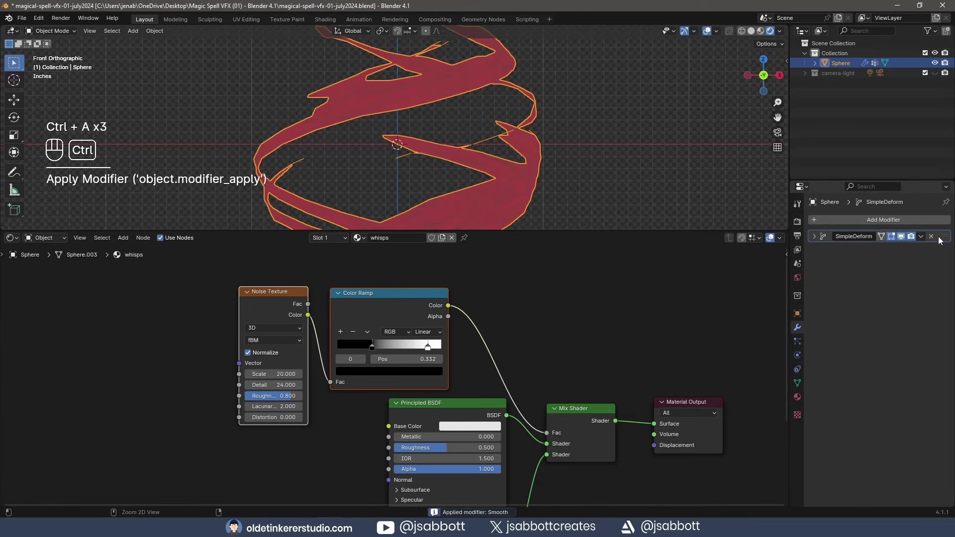
key("ctrl+a")
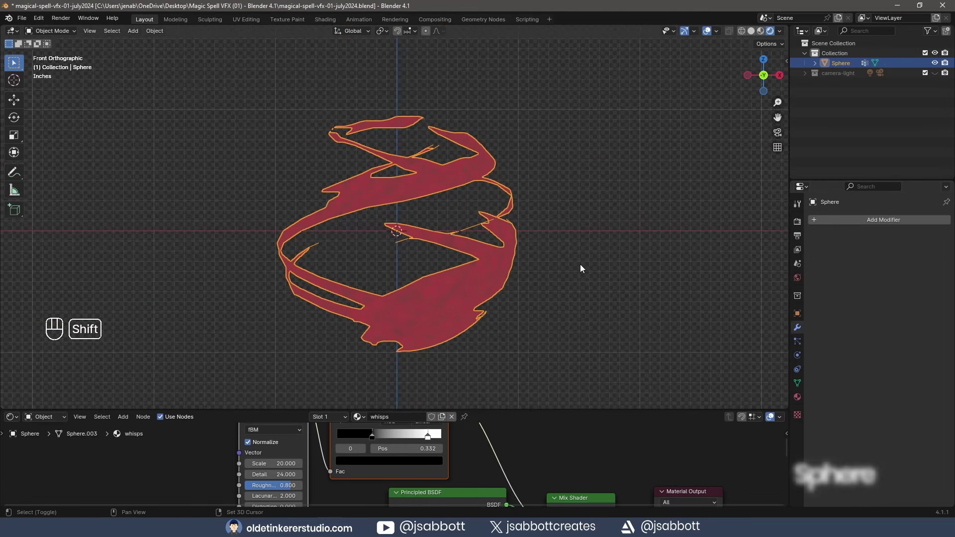
Add a UV sphere, subdivide its mesh, and shade it smooth.
key("shift+a")
mouse_move(573, 280)
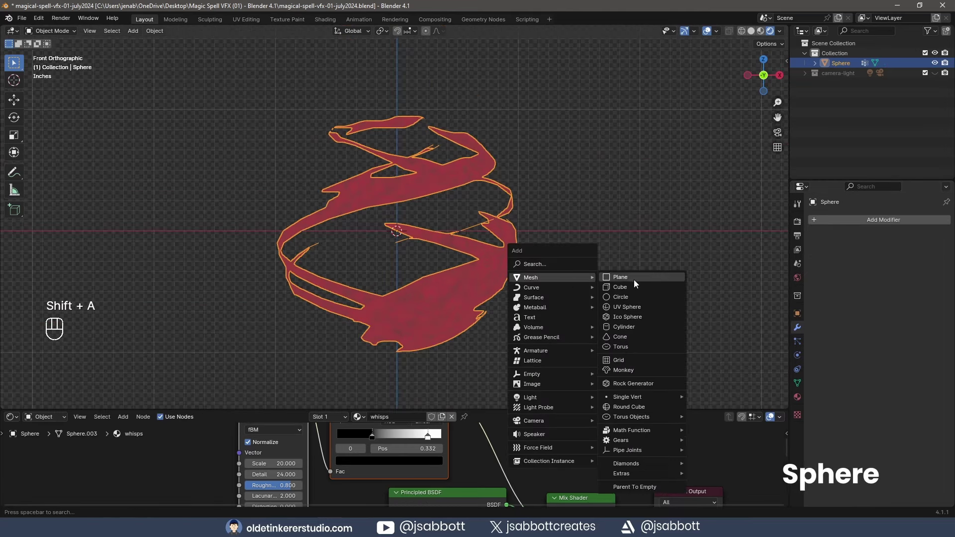
left_click(636, 307)
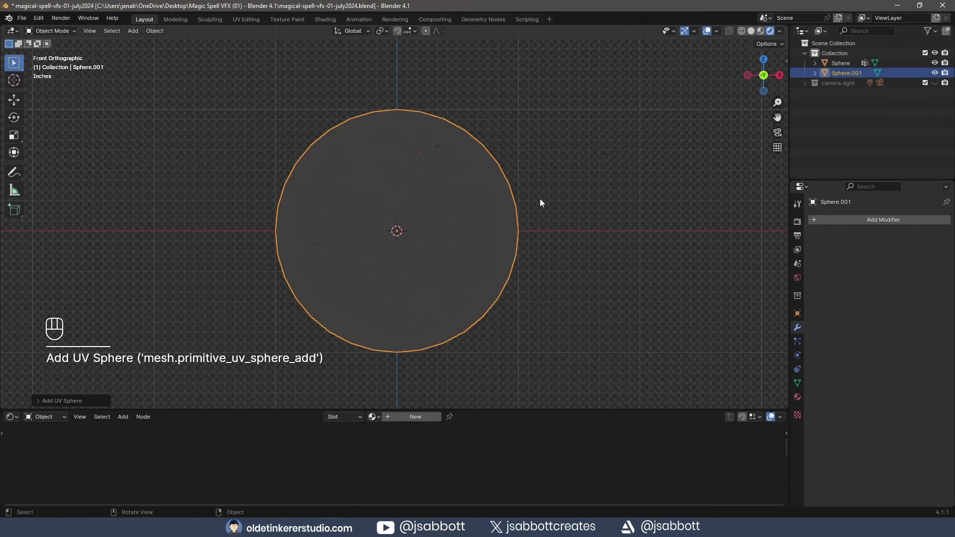
key("Tab")
right_click(423, 177)
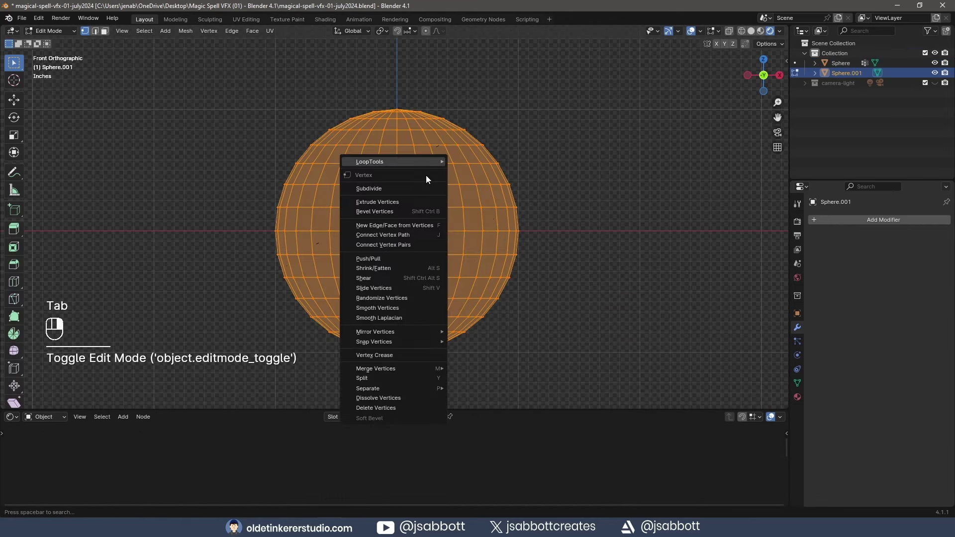
left_click(398, 188)
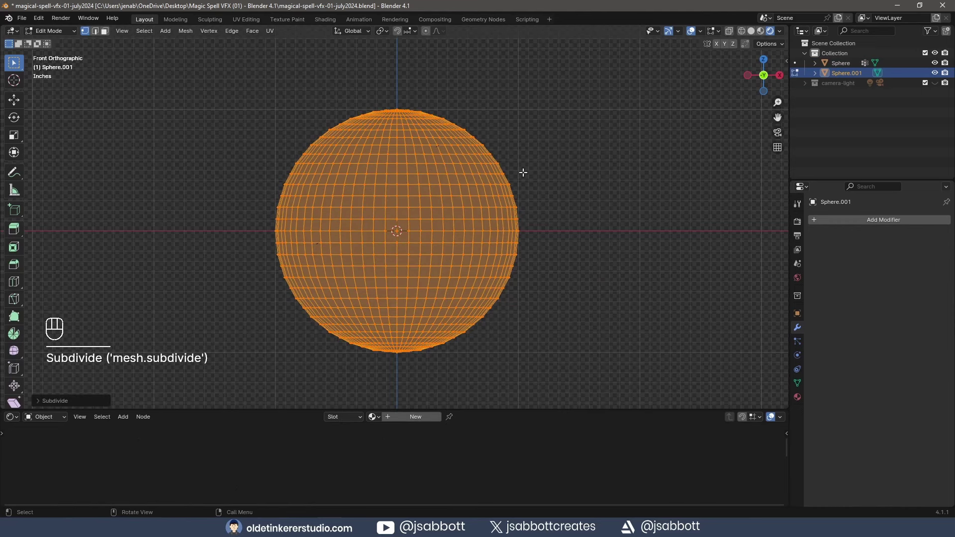
key("Tab")
right_click(437, 176)
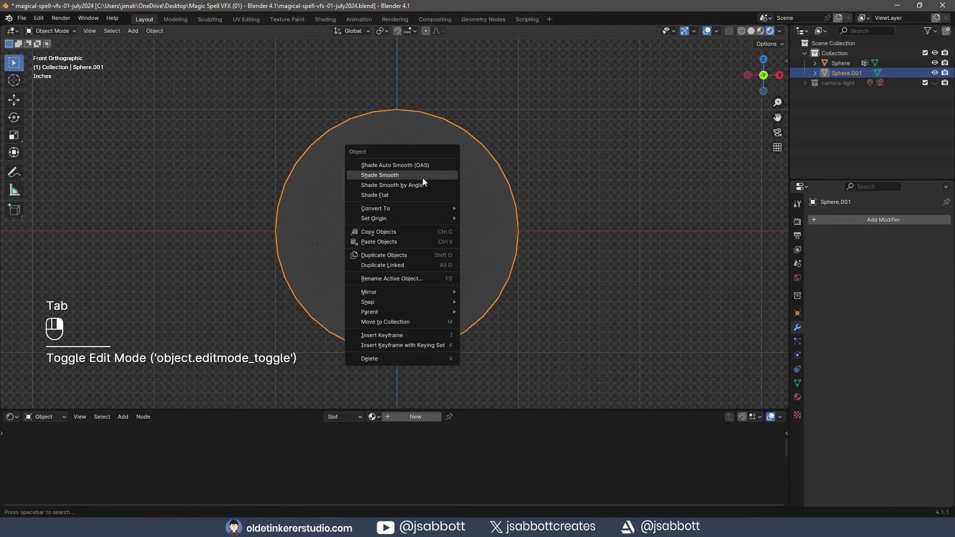
left_click(422, 177)
Scale the sphere down to sit inside the ribbons and give it a new material.
key("s")
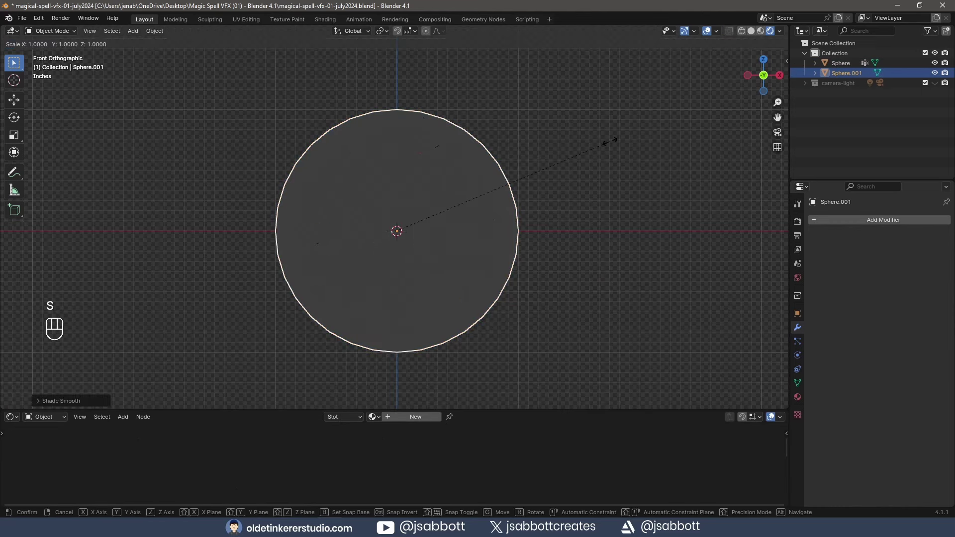
left_click(567, 163)
middle_click_drag(567, 163, 548, 163)
key("Escape")
left_click_drag(427, 410, 419, 297)
left_click(419, 302)
Rename the sphere's material to 'sphere'.
double_click(408, 302)
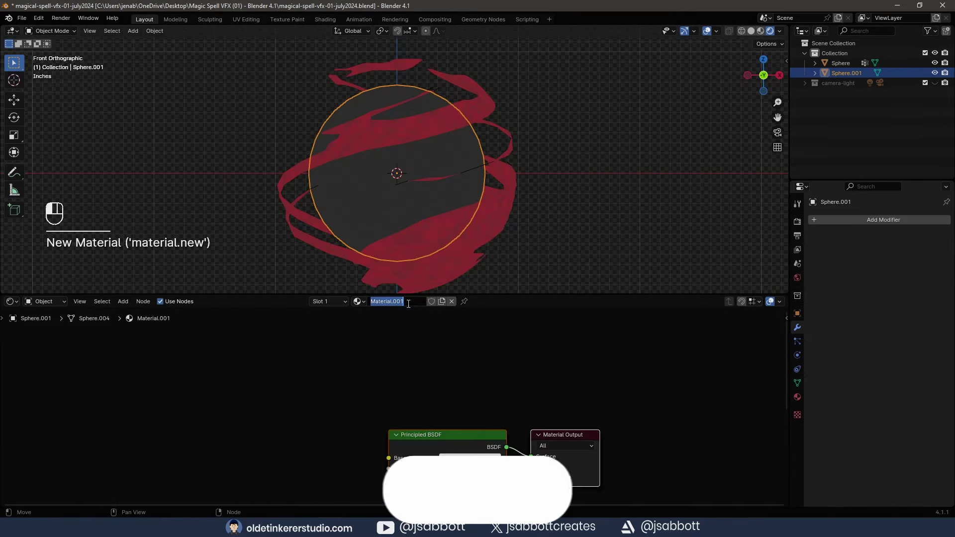
type("sphere")
key("Return")
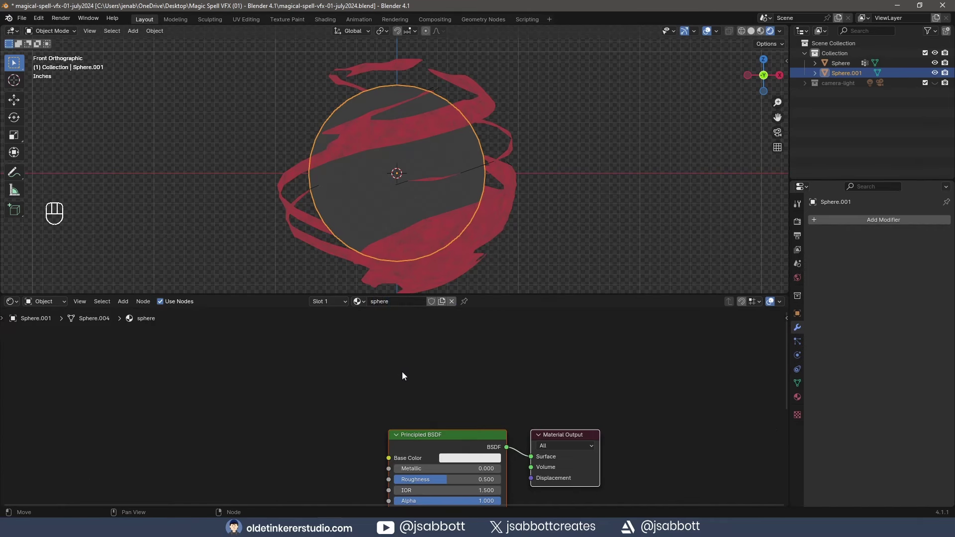
middle_click_drag(448, 407, 528, 413)
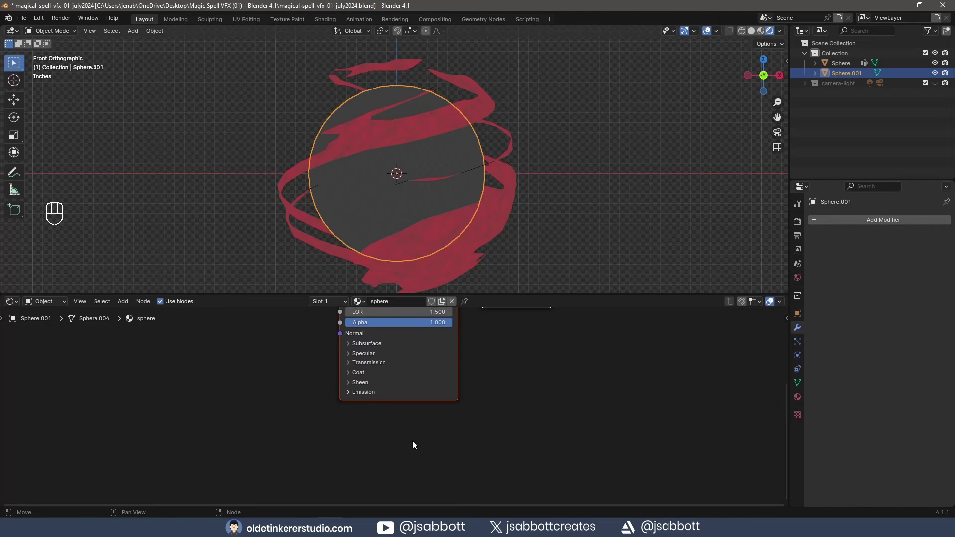
Add an Emission node with a cyan colour and Strength 2.
key("shift+a")
mouse_move(407, 449)
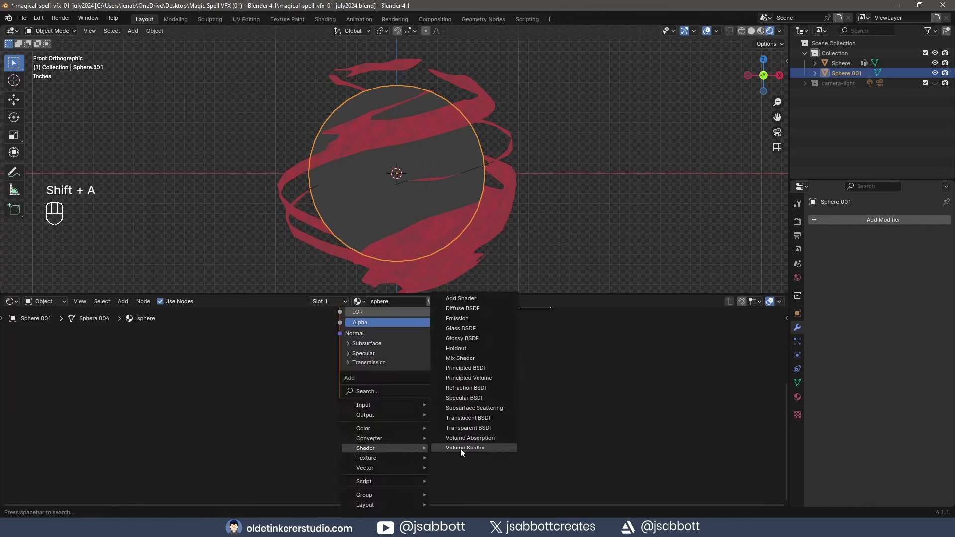
left_click(467, 318)
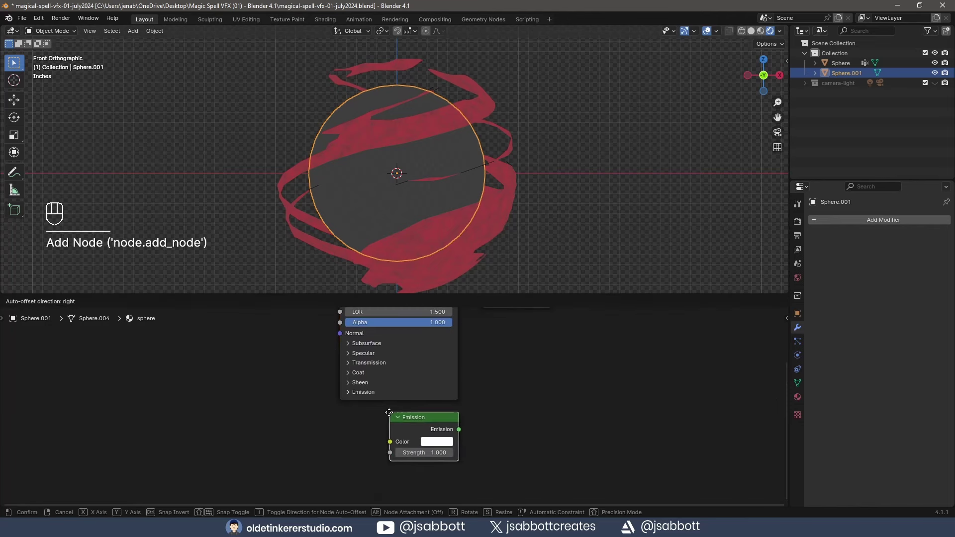
left_click(387, 412)
left_click(434, 441)
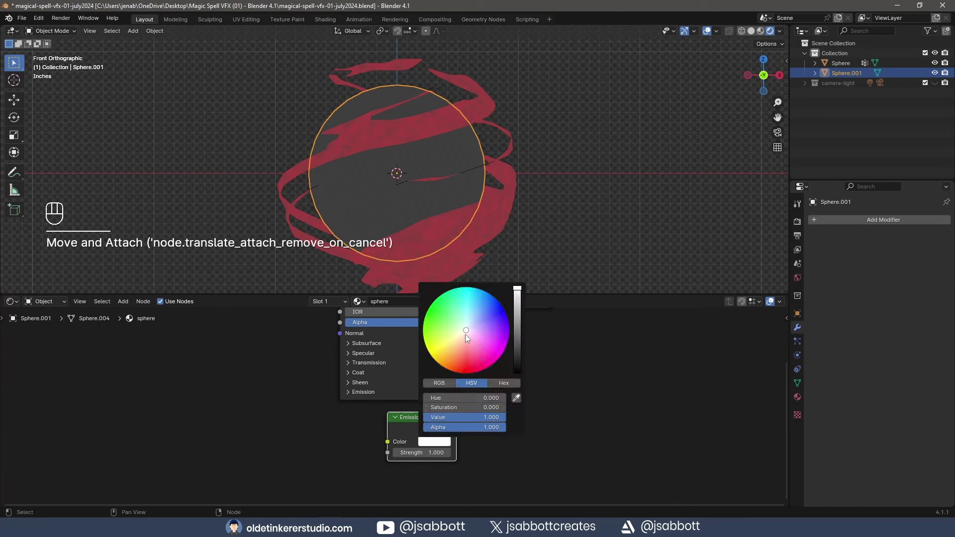
left_click_drag(467, 331, 517, 311)
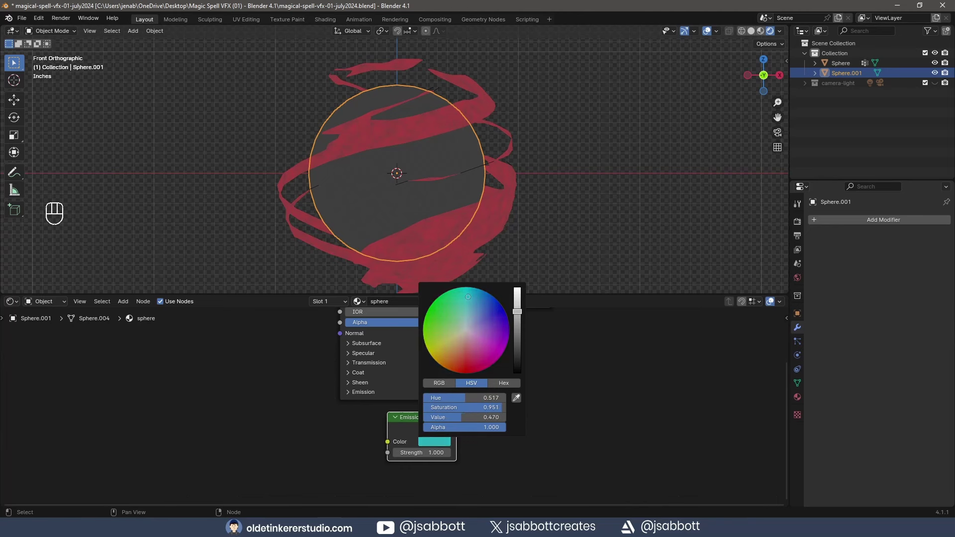
left_click(425, 452)
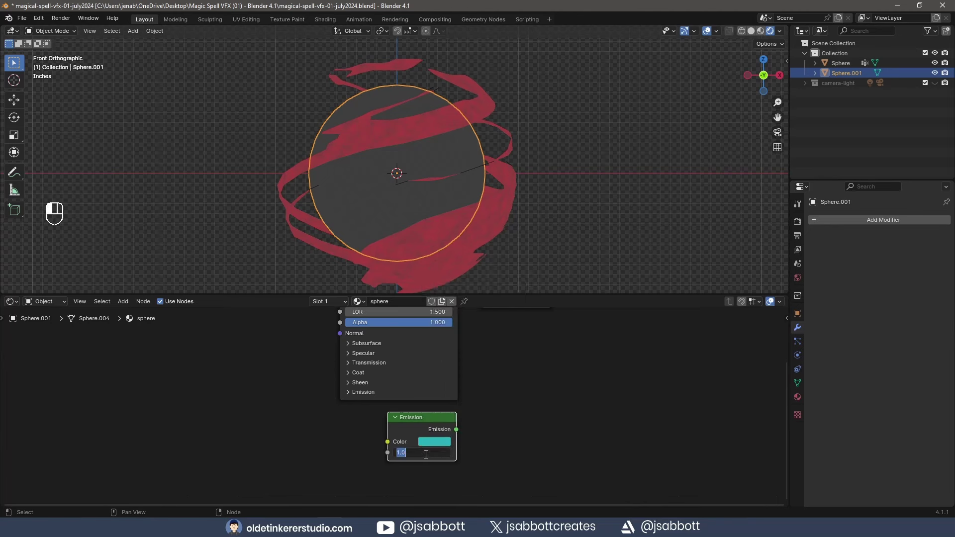
type("2")
key("Return")
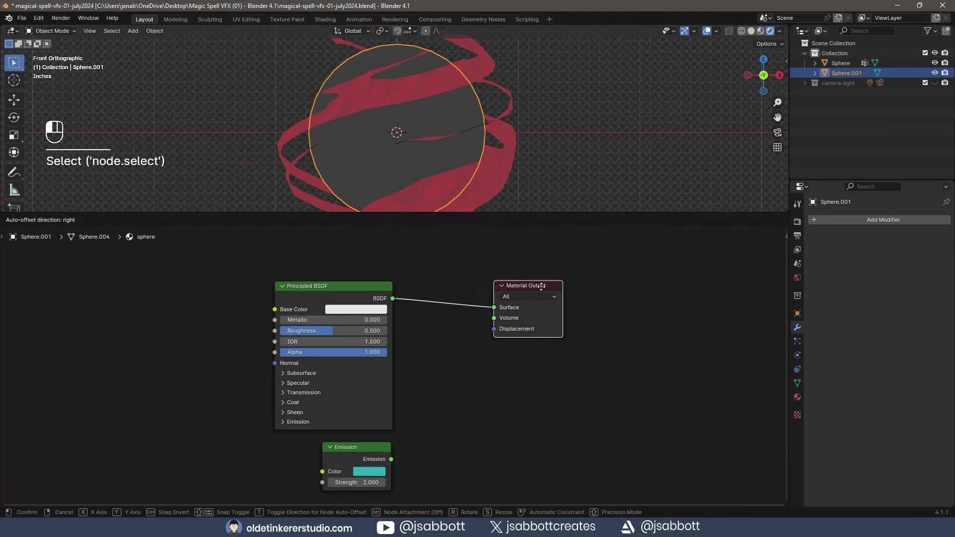
left_click_drag(512, 284, 527, 285)
key("shift+a")
Insert a Mix Shader before Material Output and feed the Emission into it.
mouse_move(448, 337)
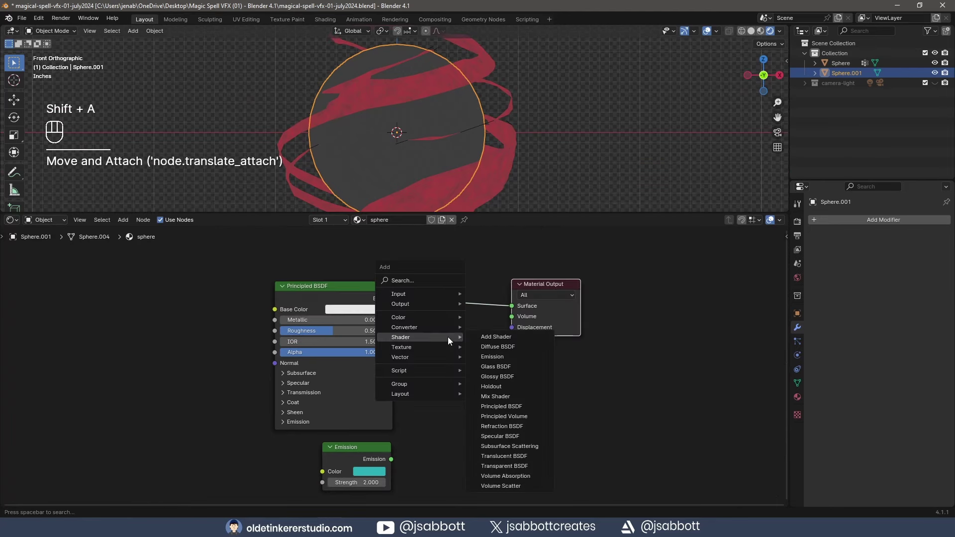
left_click(502, 397)
left_click(430, 290)
left_click_drag(391, 459, 430, 345)
middle_click_drag(216, 278, 362, 362)
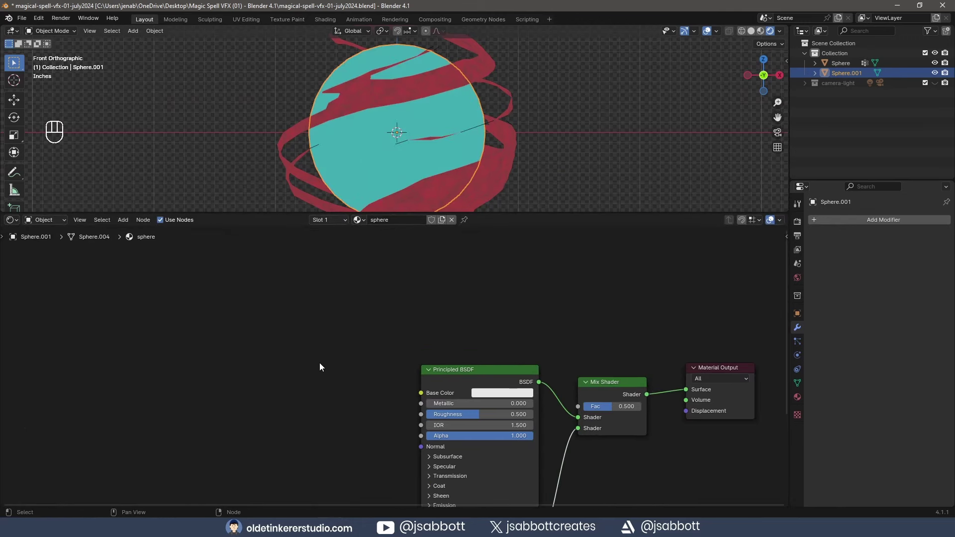
Add a Noise Texture node to the sphere's node tree.
key("shift+a")
mouse_move(308, 351)
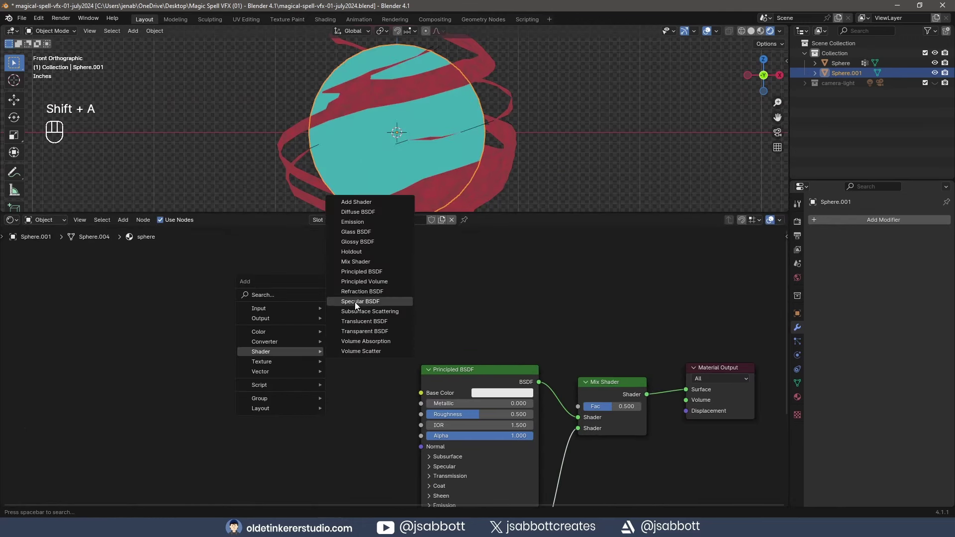
mouse_move(280, 362)
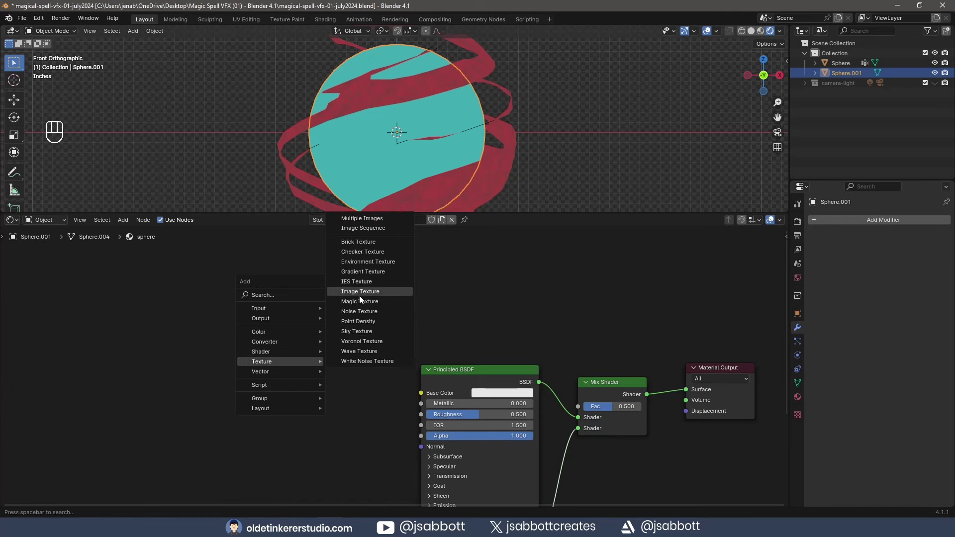
left_click(360, 312)
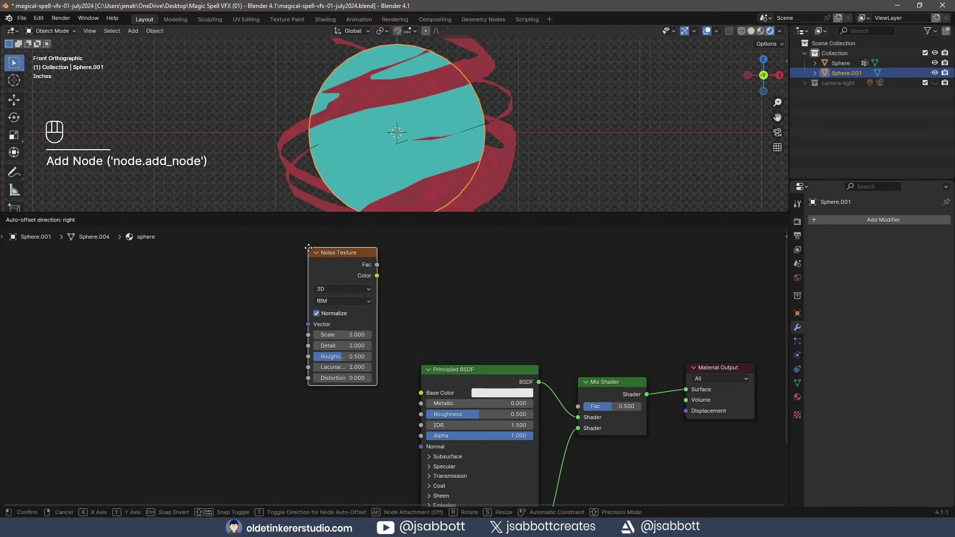
left_click(305, 256)
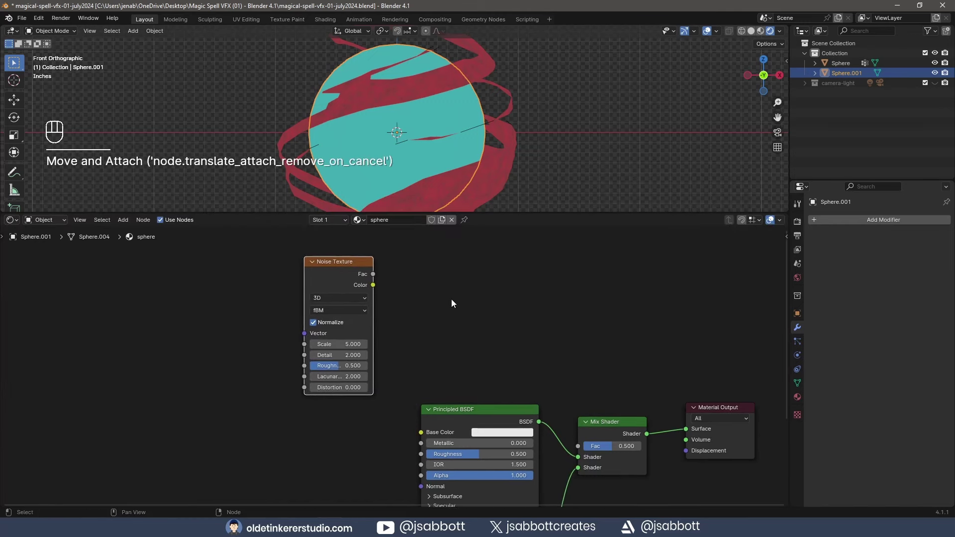
Add a Color Ramp fed by the noise Color and driving the Mix Shader Fac.
key("shift+a")
mouse_move(448, 281)
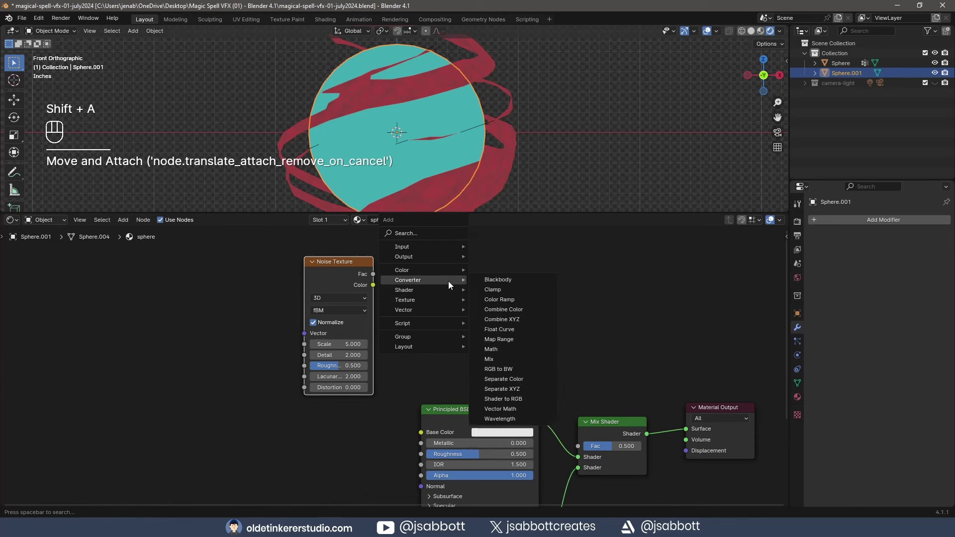
left_click(500, 299)
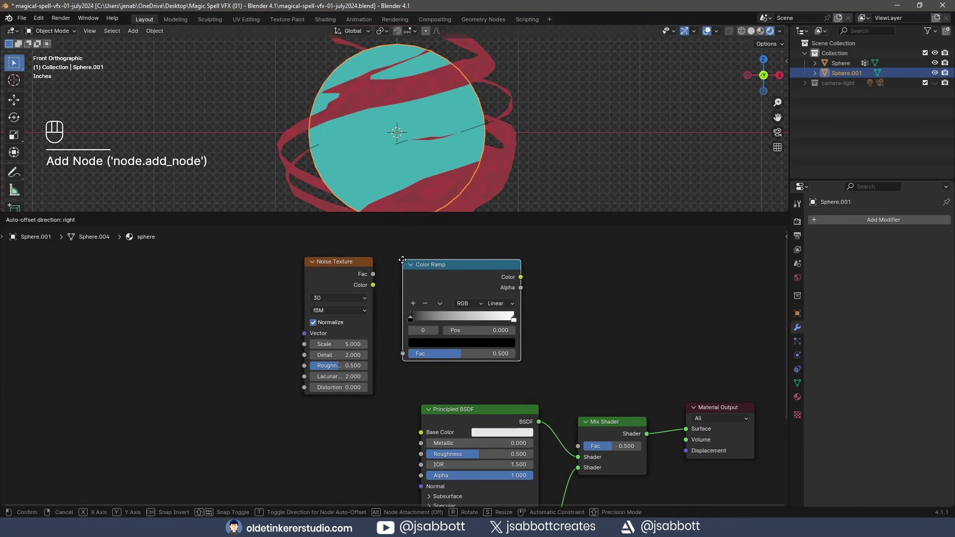
left_click(403, 260)
left_click_drag(373, 286, 402, 353)
left_click_drag(520, 277, 577, 446)
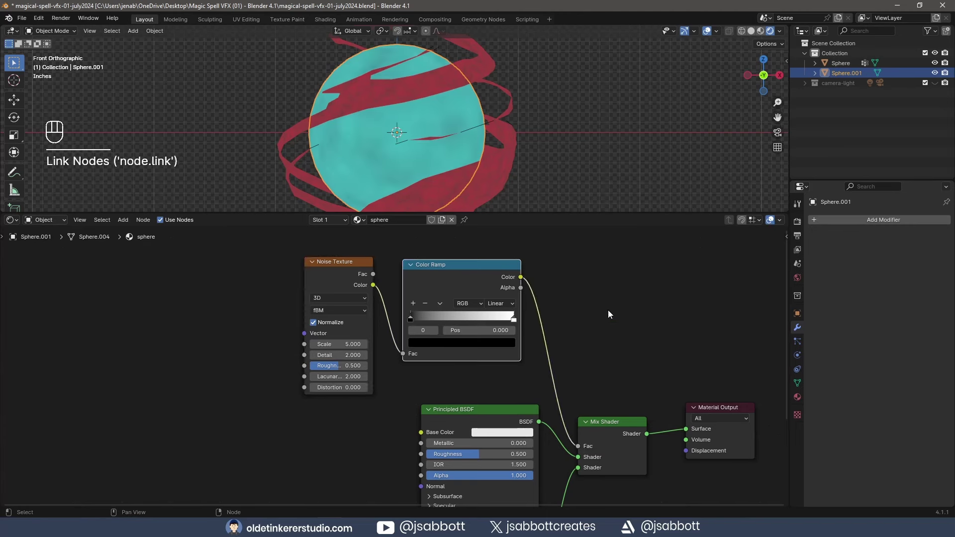
Set noise Scale 10 and Detail 12, and shift the ramp's black stop to darken it.
left_click(346, 344)
type("10")
key("Tab")
type("12")
key("Return")
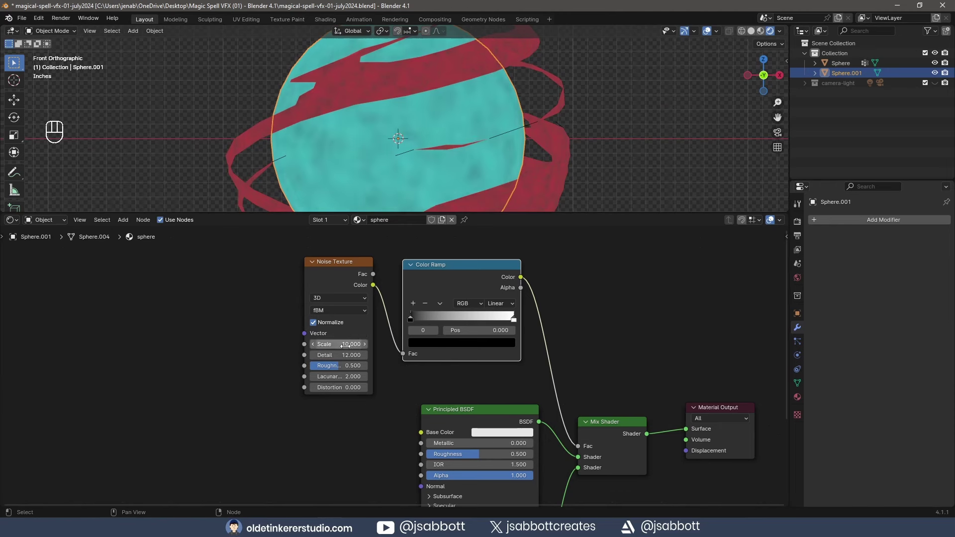
left_click_drag(411, 318, 455, 315)
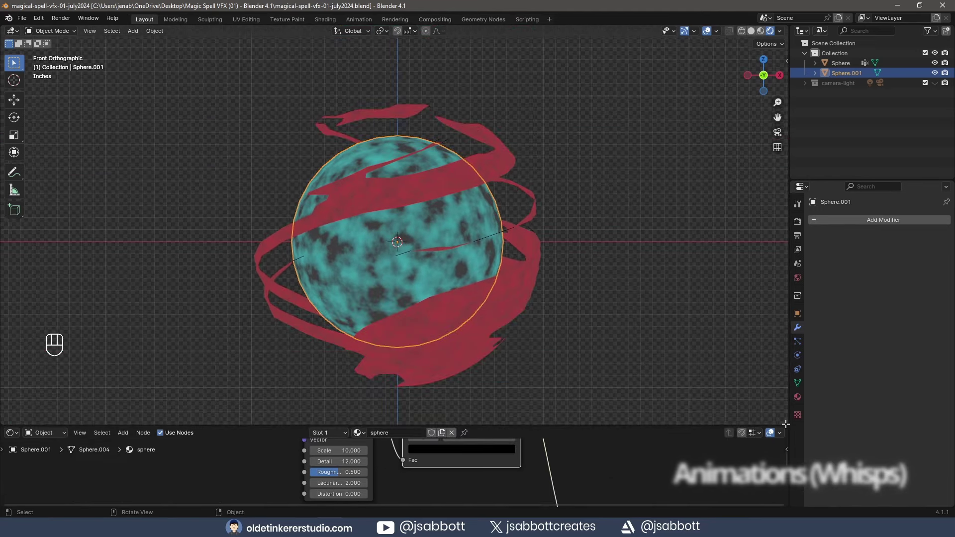
Split a new area below the viewport and make it a Timeline.
left_click_drag(785, 424, 779, 377)
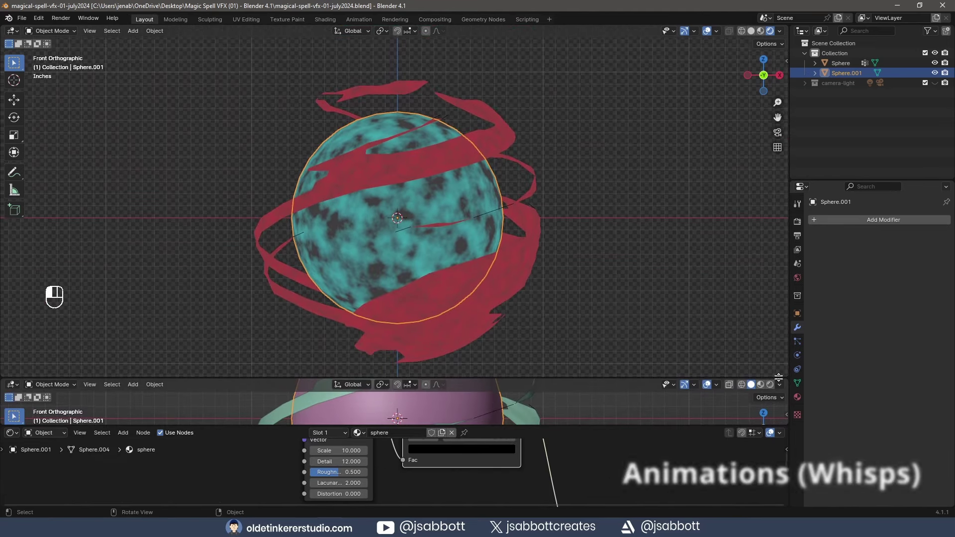
left_click(12, 384)
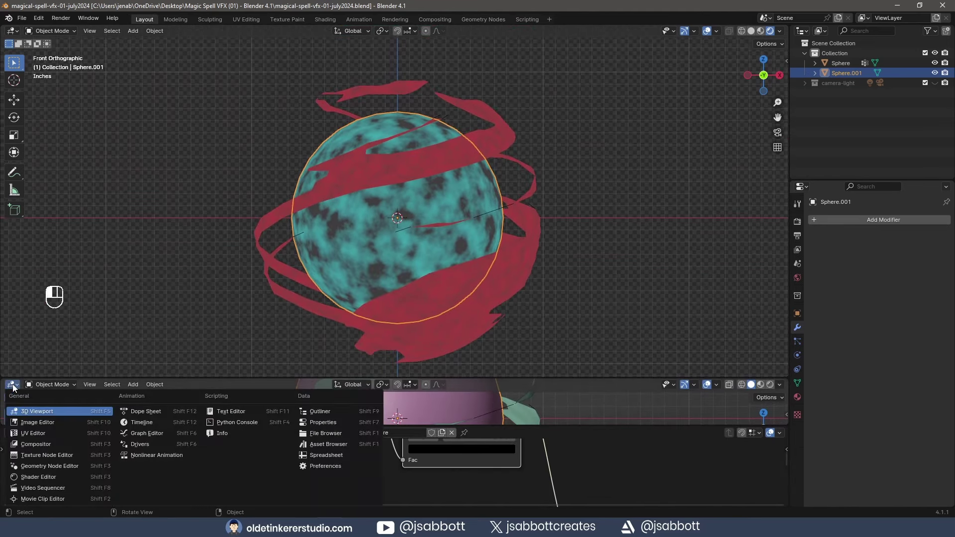
left_click(141, 424)
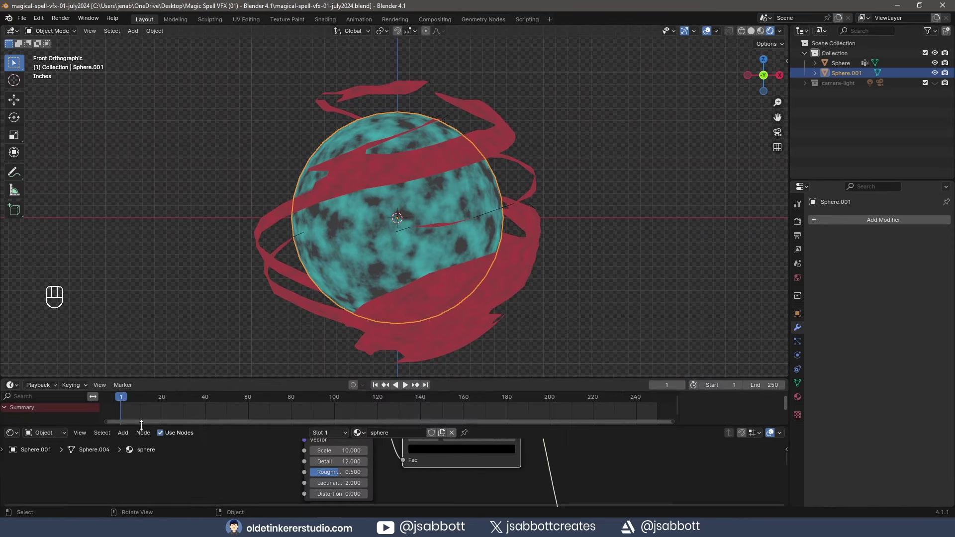
Set Output frame rate to 30 fps and end frame to 120, then select the red ribbon.
left_click(797, 235)
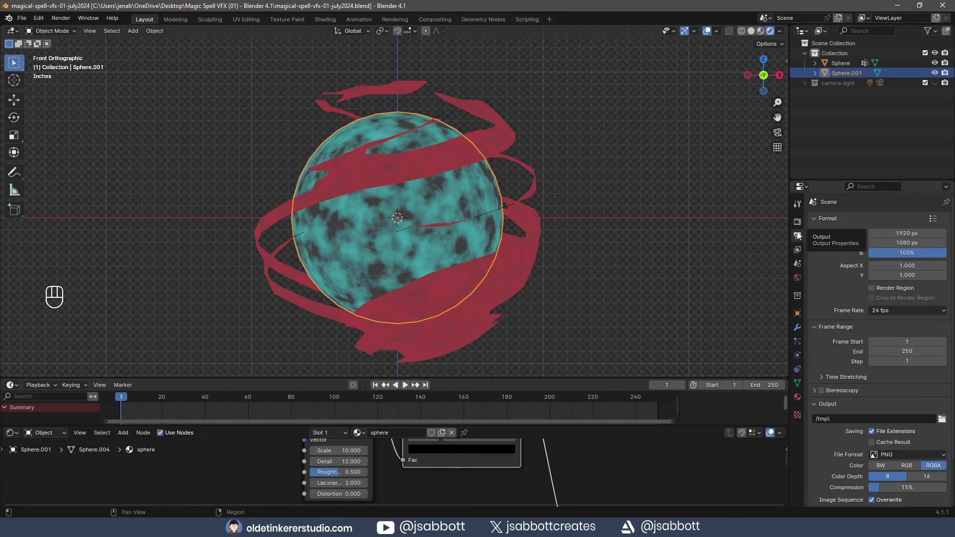
left_click(876, 312)
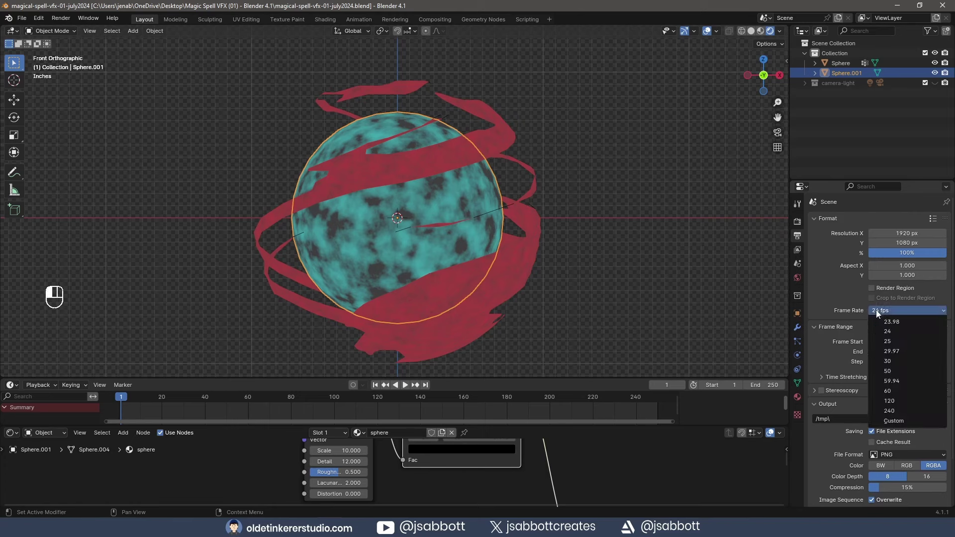
left_click(890, 360)
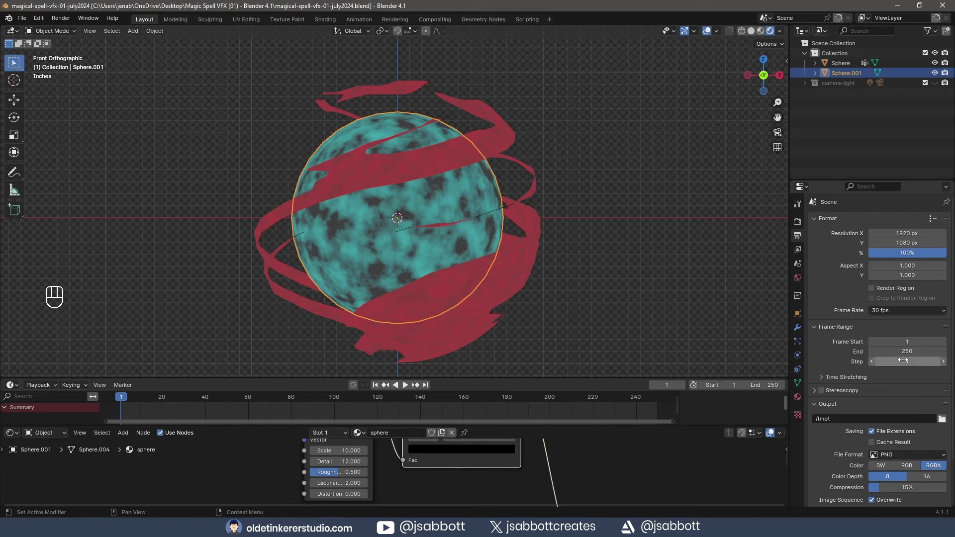
left_click(898, 352)
type("120")
key("Return")
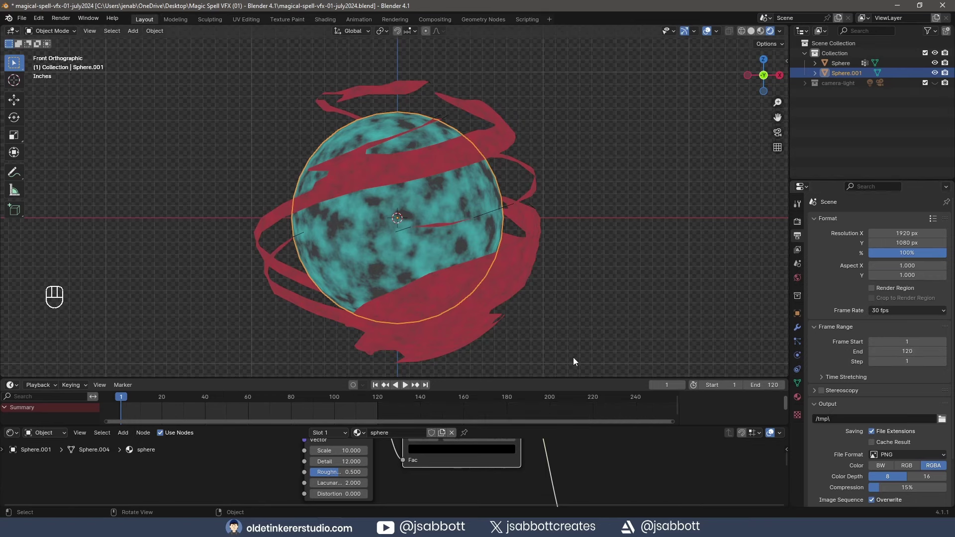
left_click(506, 285)
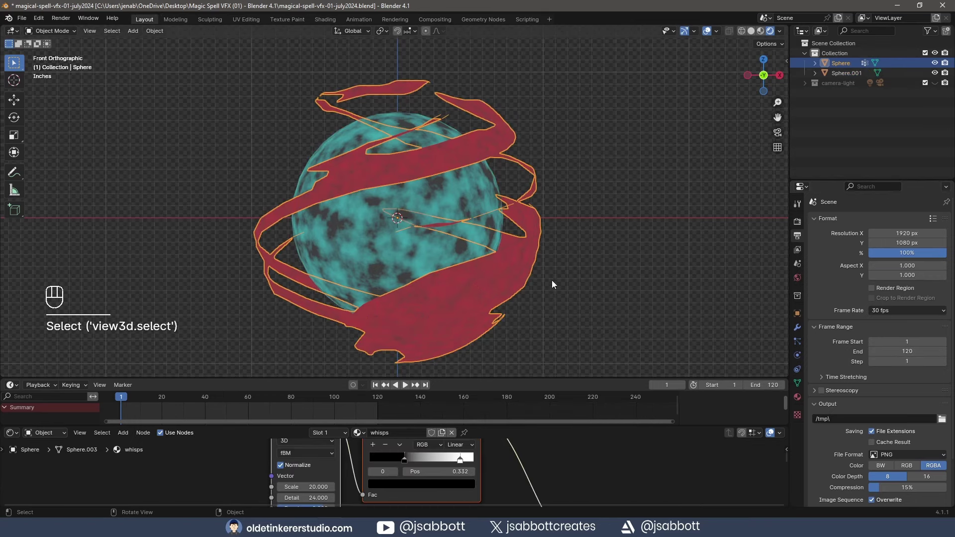
Keyframe noise Scale and Distortion at frame 1, then at frame 30 set Scale 15 and Distortion 0.1.
left_click_drag(263, 426, 263, 340)
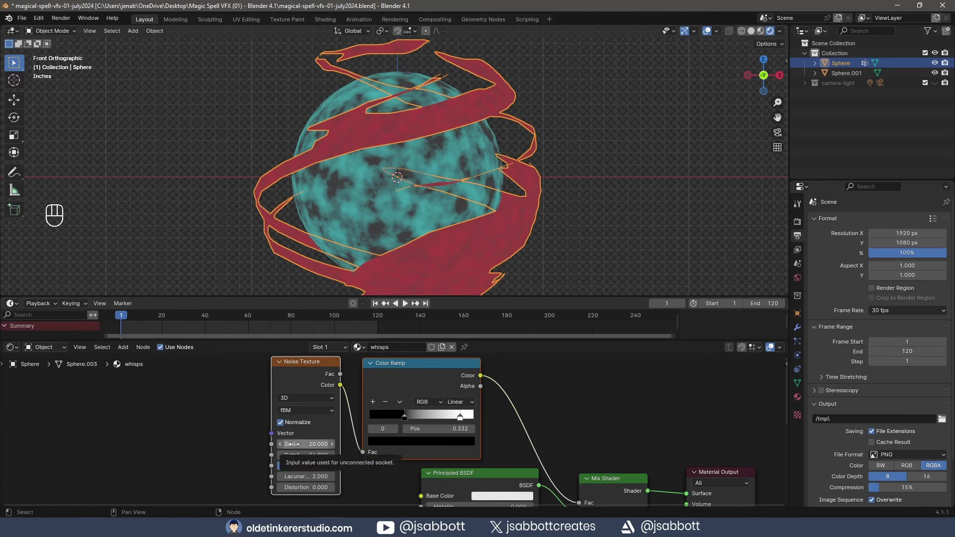
key("i")
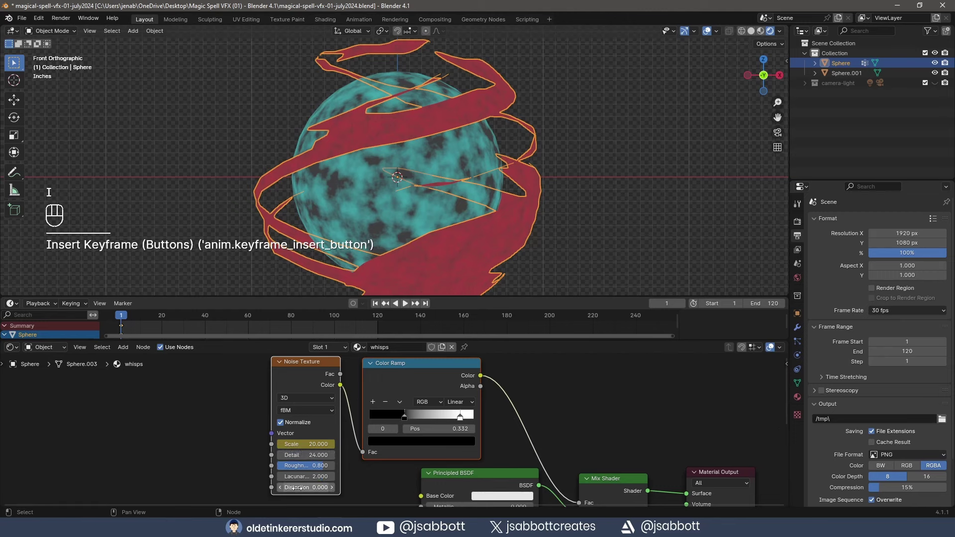
key("i")
left_click(183, 318)
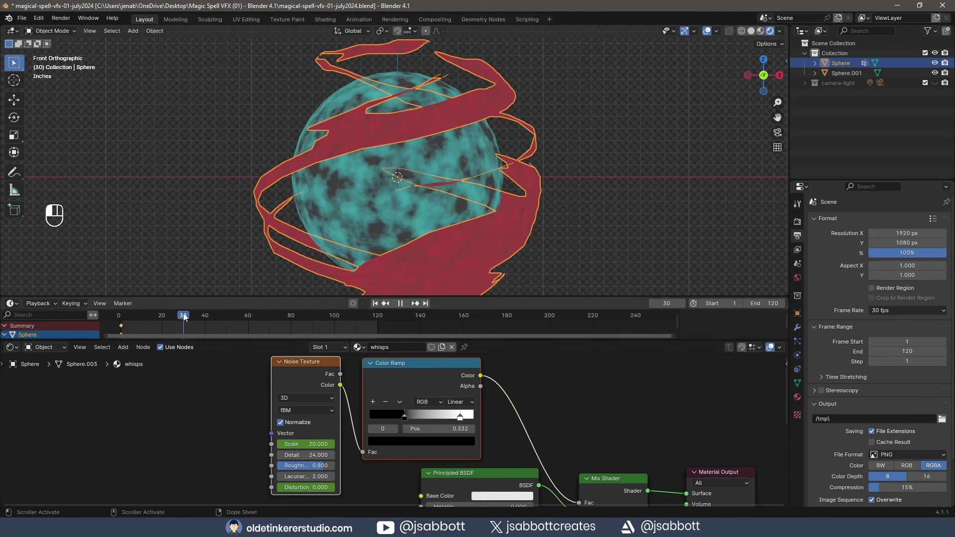
left_click(301, 445)
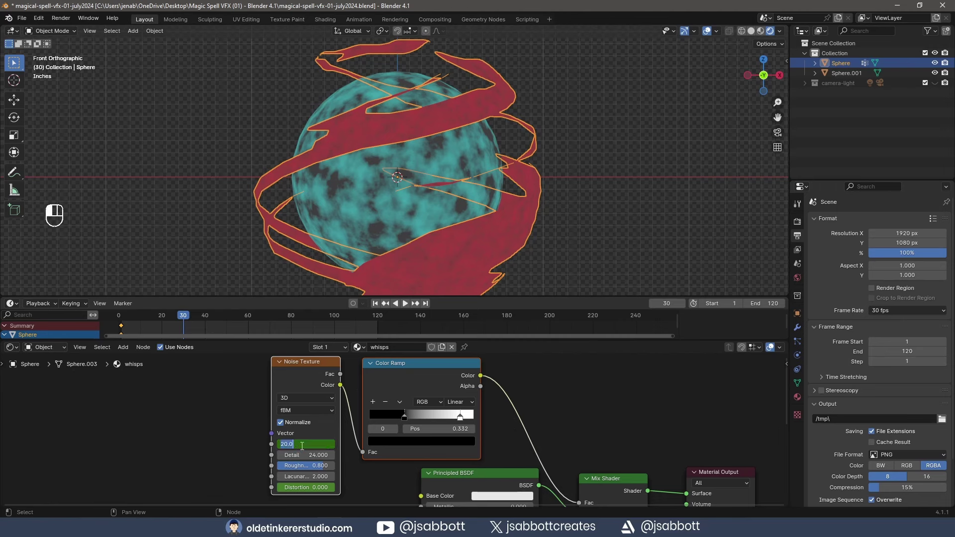
type("15")
key("Return")
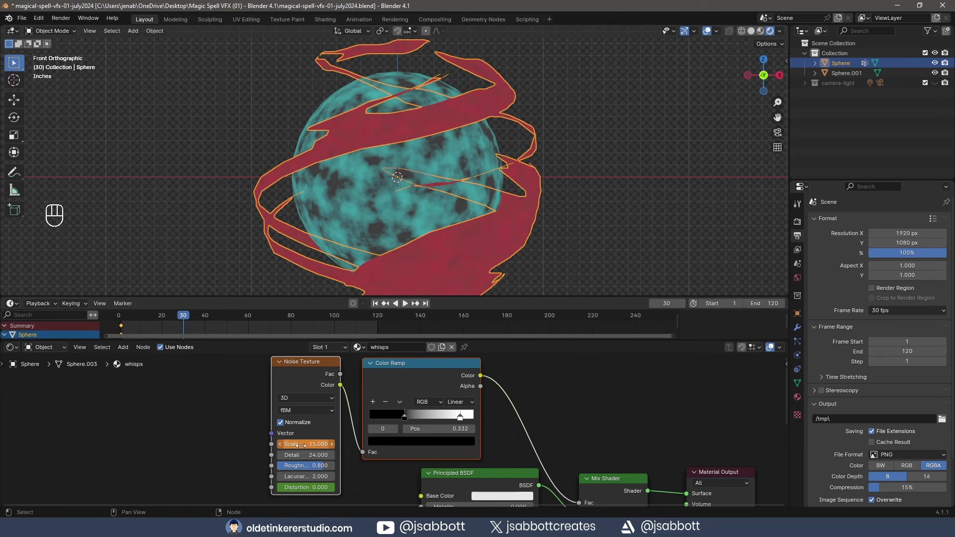
key("i")
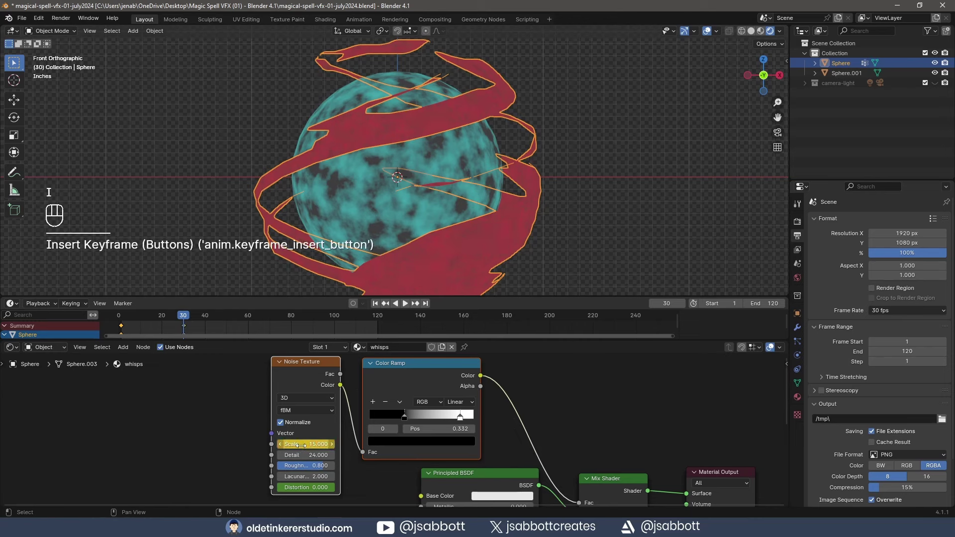
left_click(303, 488)
type("0.1")
key("Return")
At frame 60, keyframe noise Scale 10 and set Distortion to 0.2.
key("space")
key("space")
left_click(313, 444)
type("10")
key("Return")
key("i")
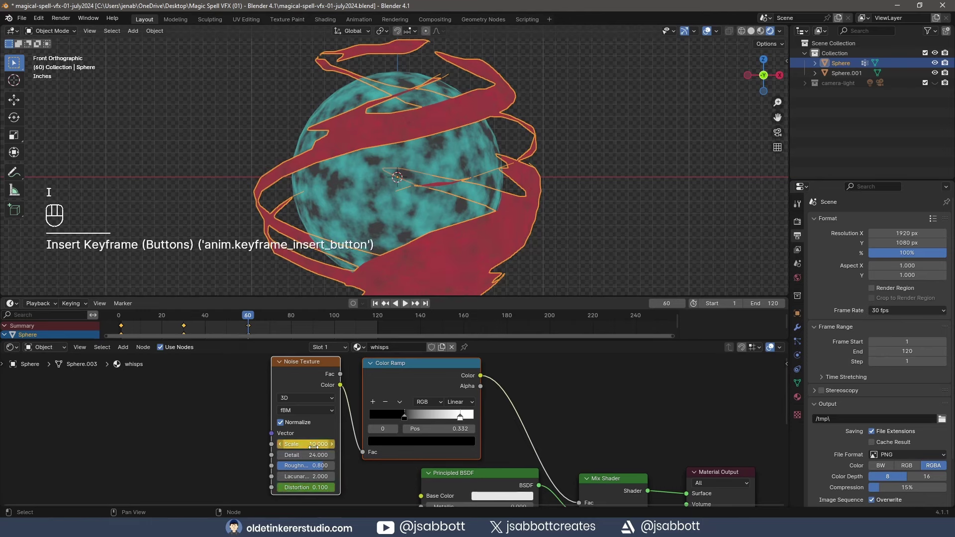
left_click(312, 487)
type("0.2")
key("Return")
At frame 90, set noise Scale to 5 and keyframe Scale and Distortion.
left_click(312, 314)
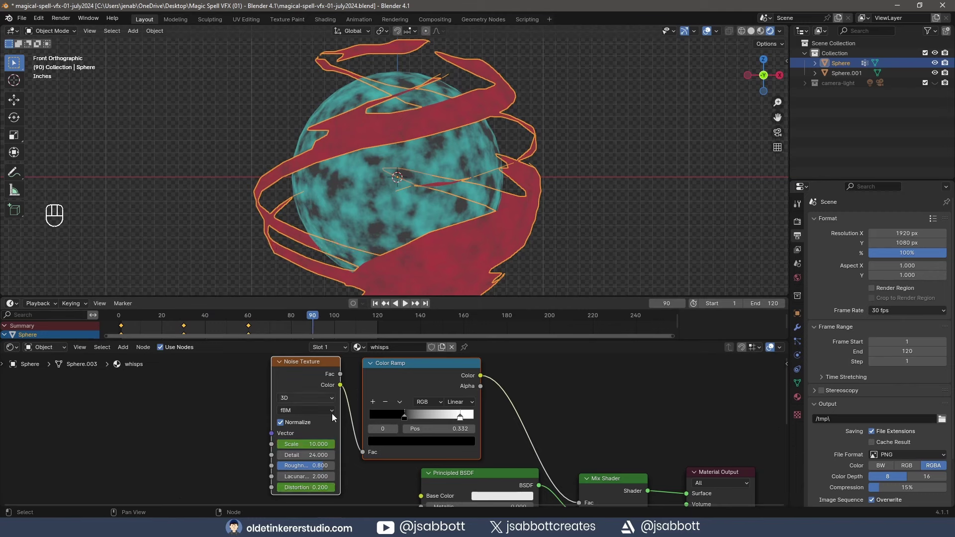
left_click(308, 444)
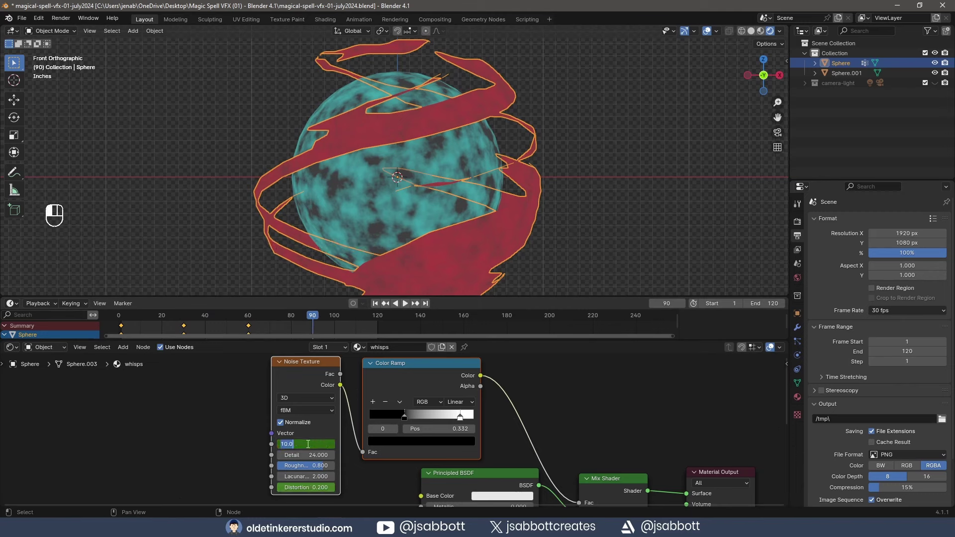
type("5")
key("Return")
key("i")
scroll(306, 489, "up", 1, "ctrl")
key("i")
At frame 120, set noise Scale to 2.0 and keyframe Scale and Distortion.
left_click(378, 315)
left_click(304, 444)
type("2.0")
key("Return")
key("i")
scroll(306, 487, "down", 3, "ctrl")
key("i")
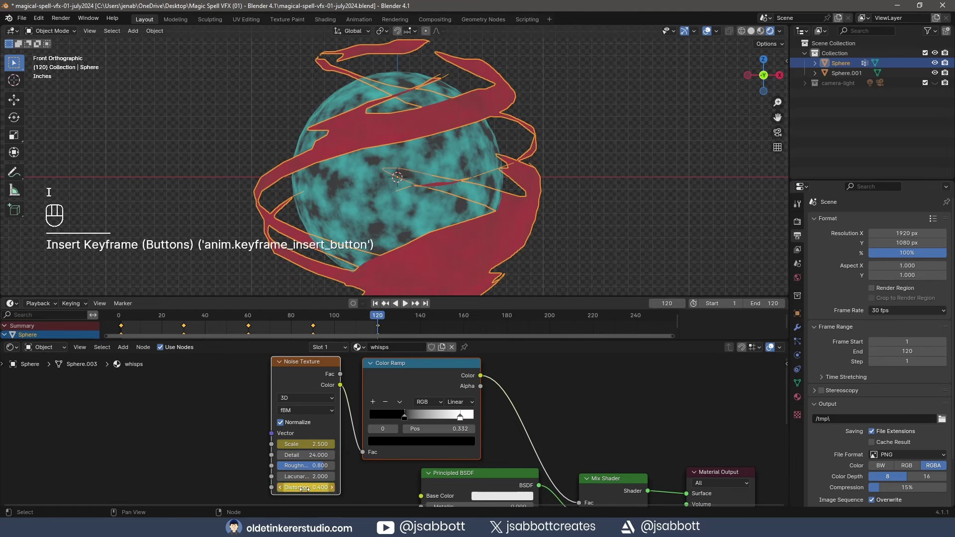
Keyframe the whisps' transform at frame 1 and preview the animation from frame 120.
key("shift+Left")
key("i")
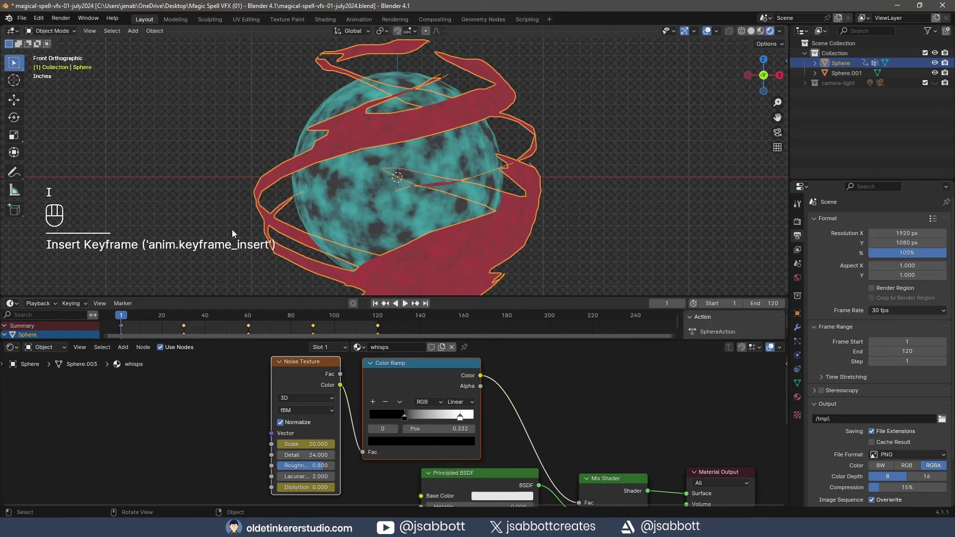
left_click(377, 315)
key("space")
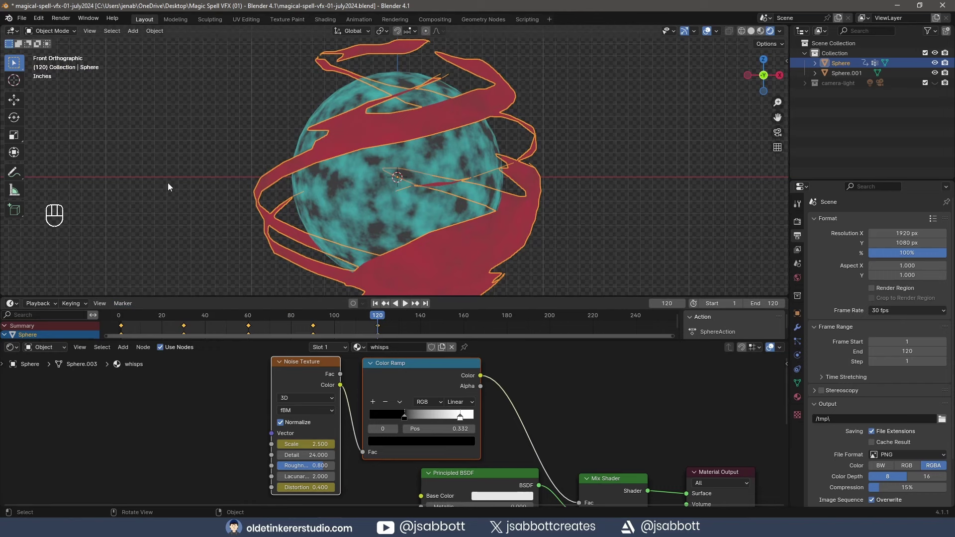
Rotate the whisps 360° around Z and keyframe the rotation at frame 120.
key("r")
type("z")
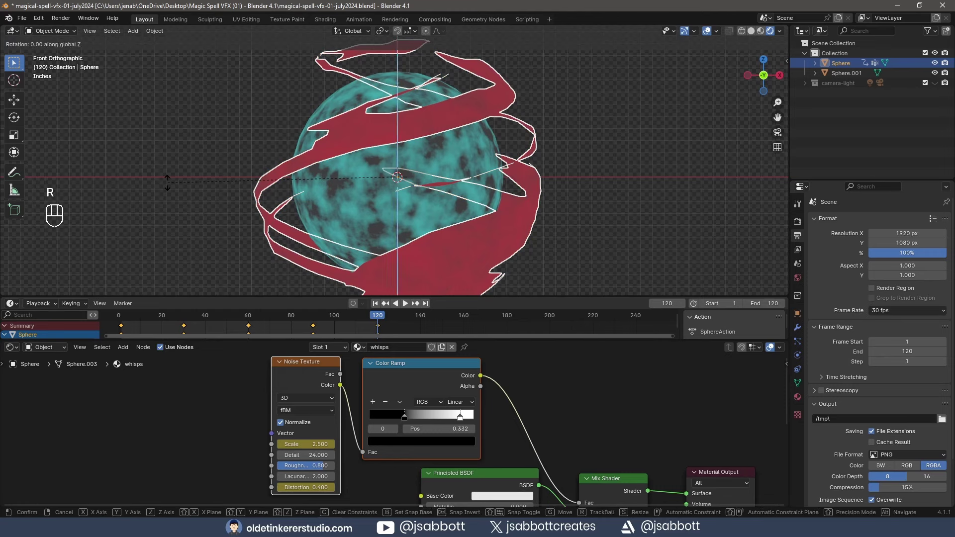
type("360")
left_click(167, 182)
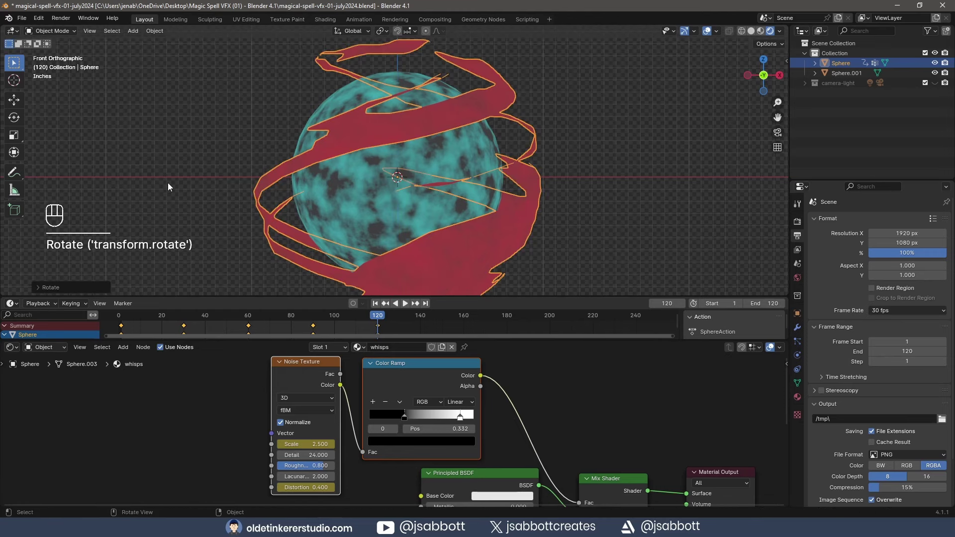
key("i")
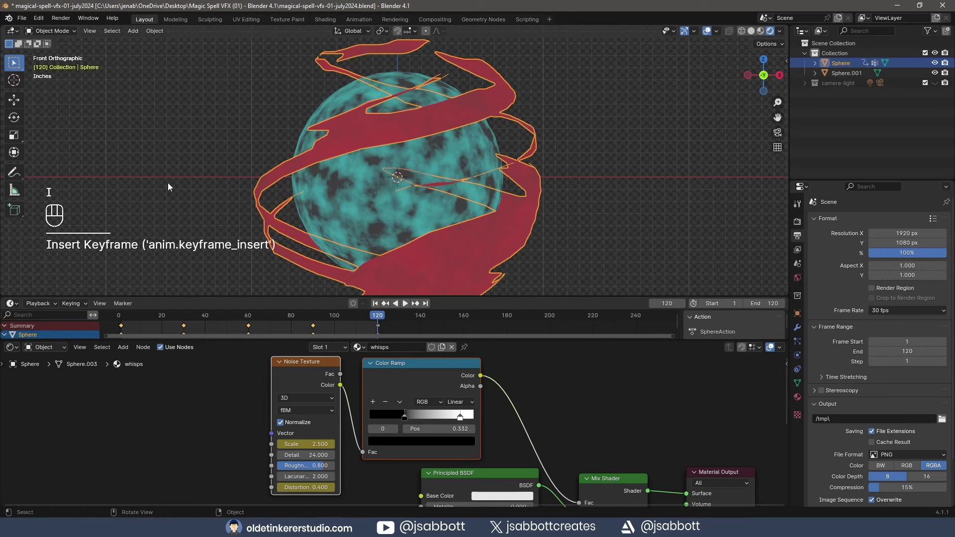
Rotate the whisps around Y, keyframe the new rotation, and play the animation.
key("Right")
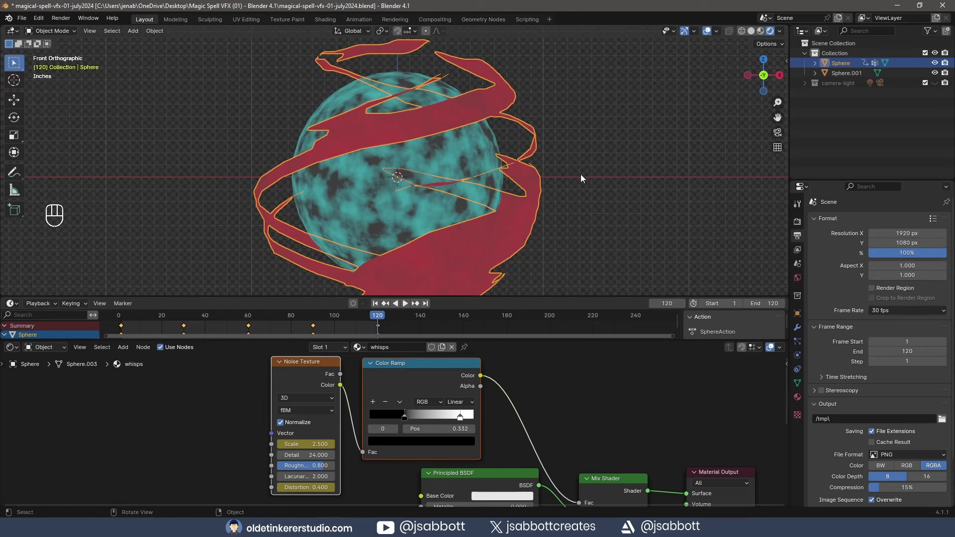
key("r")
key("y")
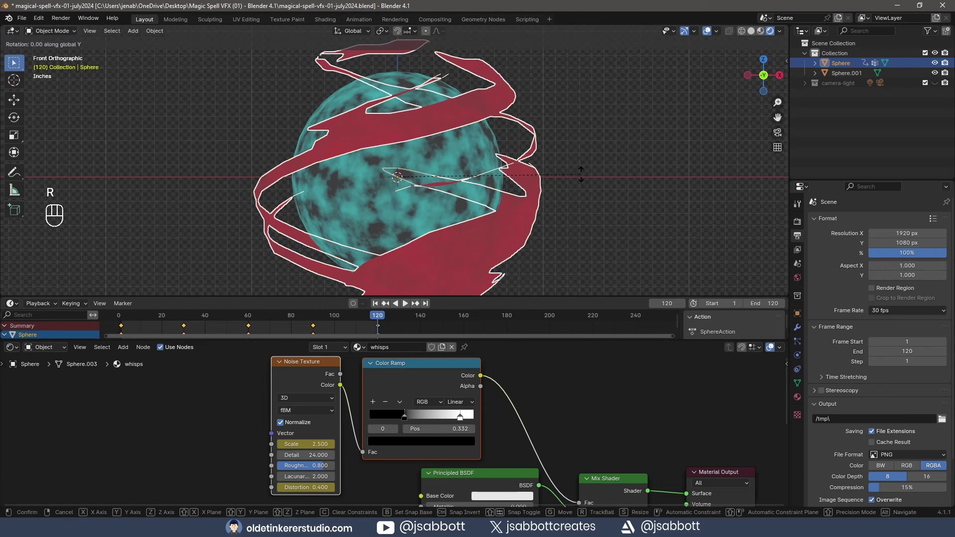
left_click(580, 175)
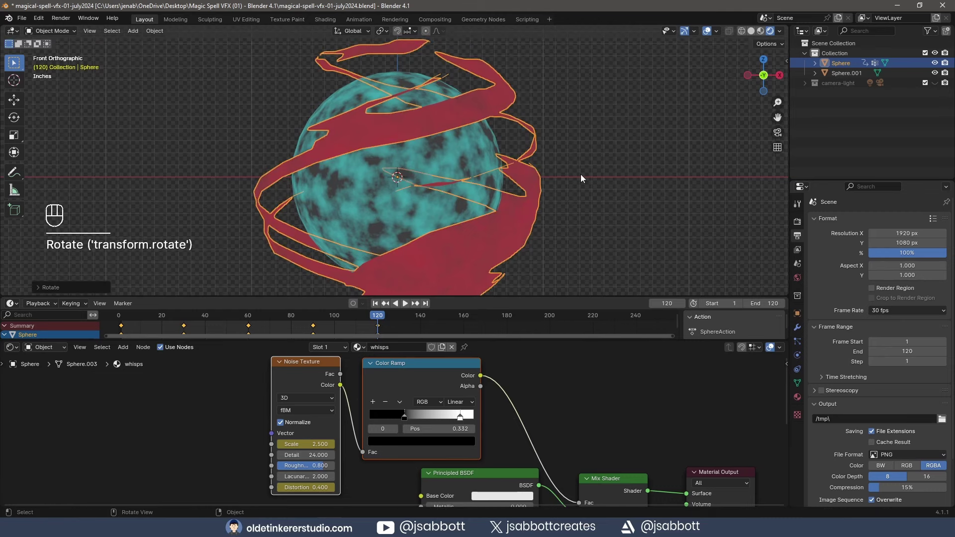
key("i")
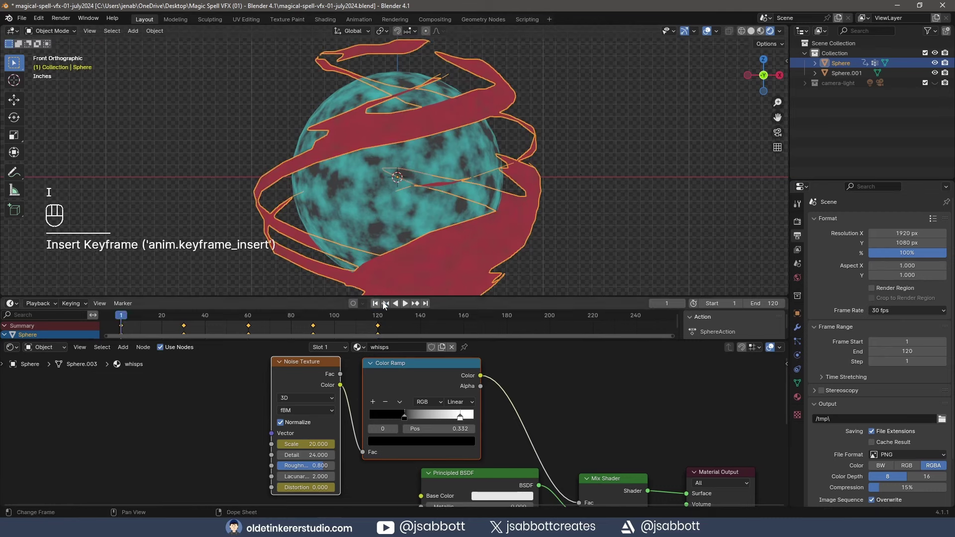
left_click(405, 303)
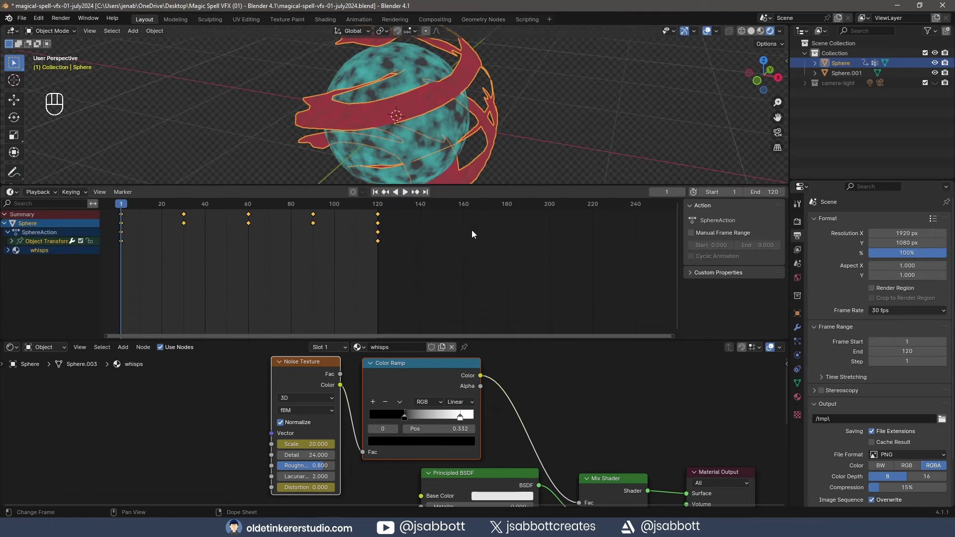
Box-select all whisps keyframes, set them to Linear interpolation, then select the cyan sphere.
left_click_drag(427, 262, 118, 213)
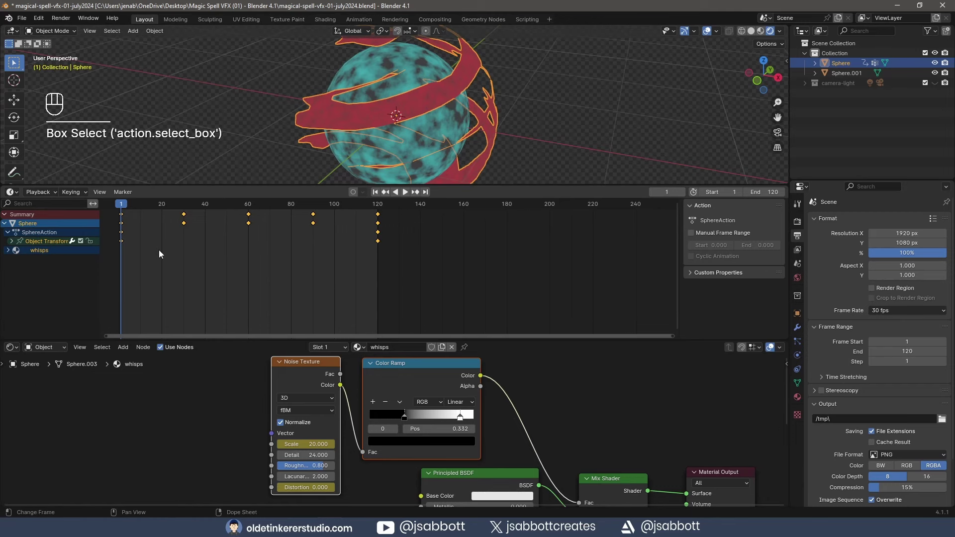
key("t")
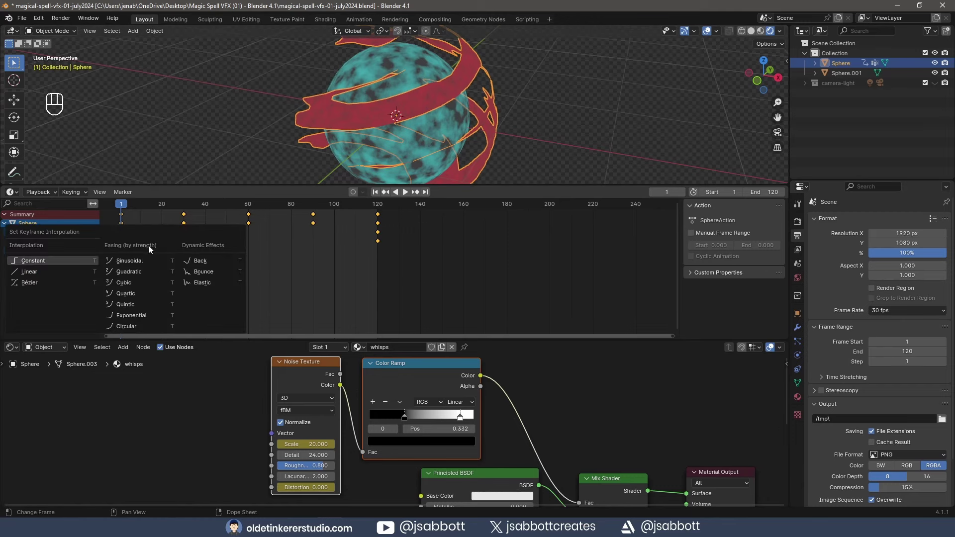
left_click(38, 272)
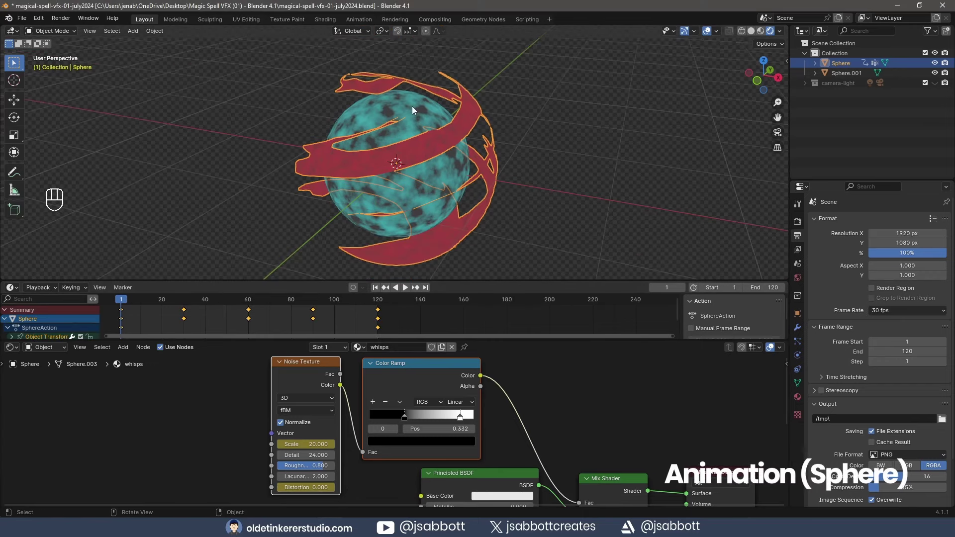
left_click(412, 106)
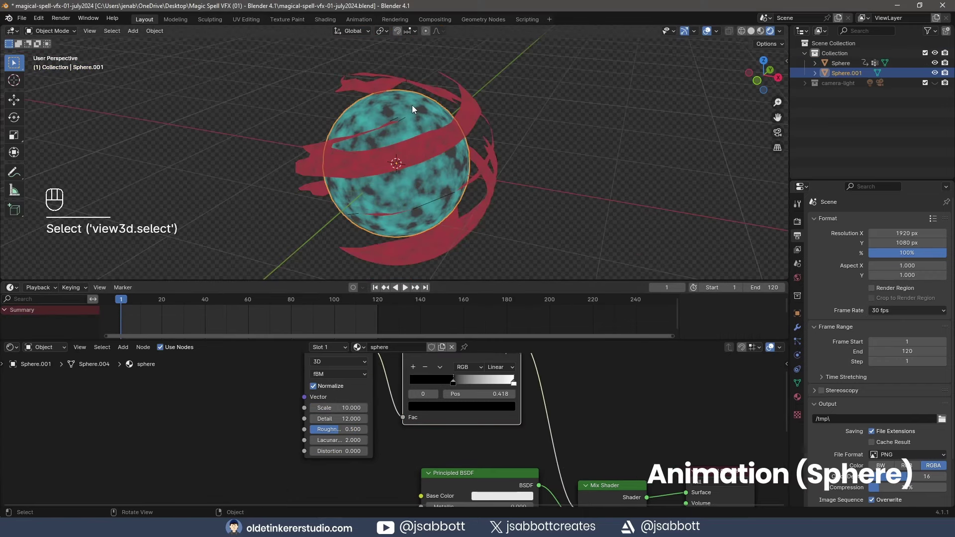
Keyframe the sphere's noise at frame 1, then key Scale 8 and Distortion 0.1 at frame 30.
middle_click_drag(246, 387, 230, 427)
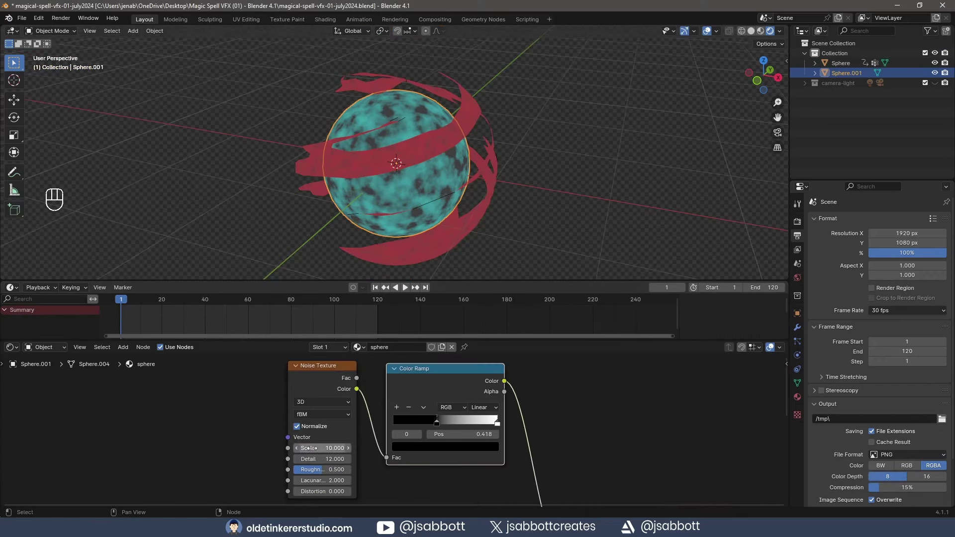
key("i")
key("i")
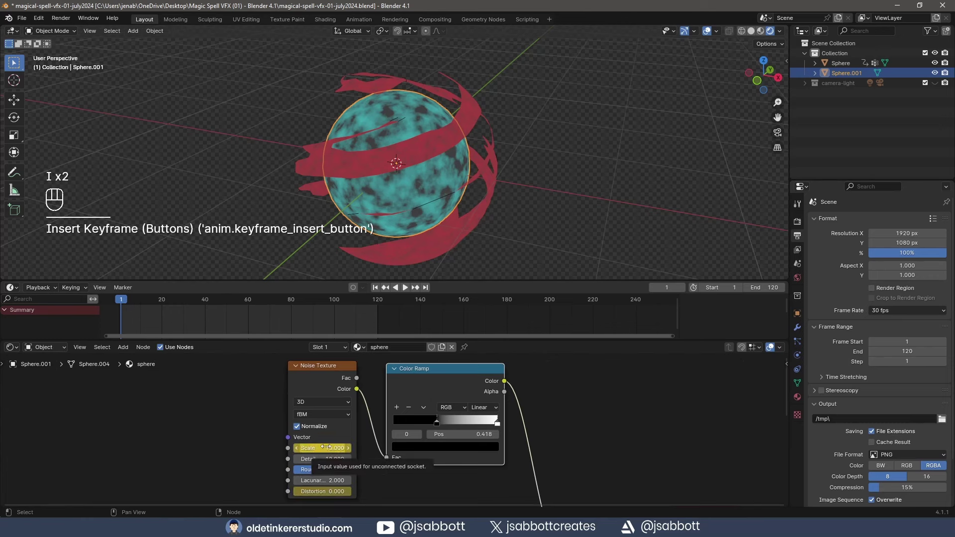
key("space")
left_click(183, 299)
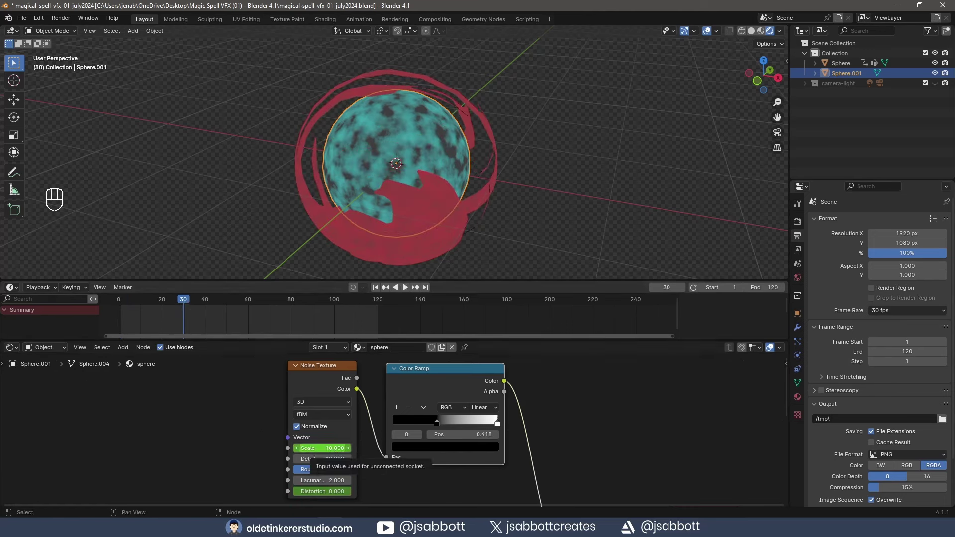
left_click(324, 448)
type("8")
key("Return")
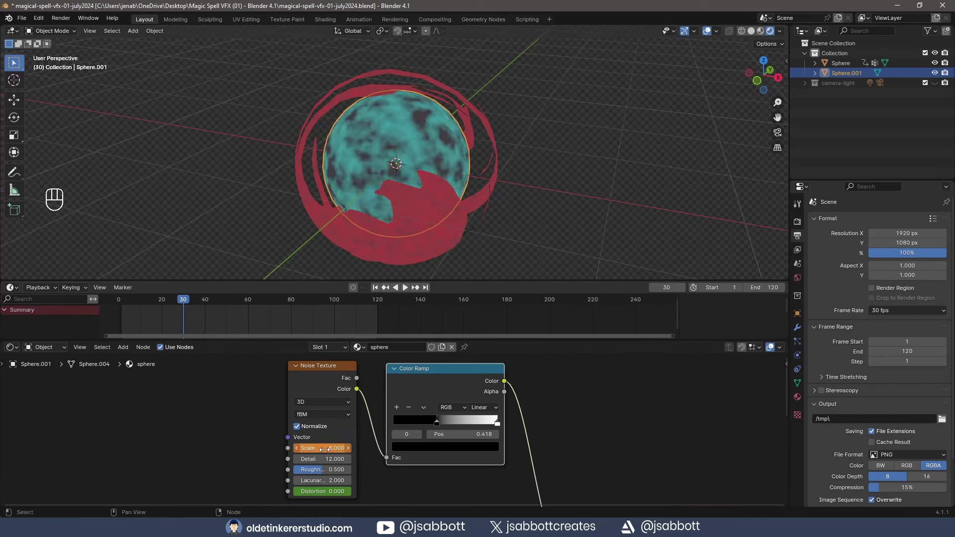
key("i")
left_click(323, 491)
type("0.1")
key("Return")
key("i")
At frame 60, keyframe the noise Scale at 6 and Distortion at 0.2.
left_click(246, 301)
key("space")
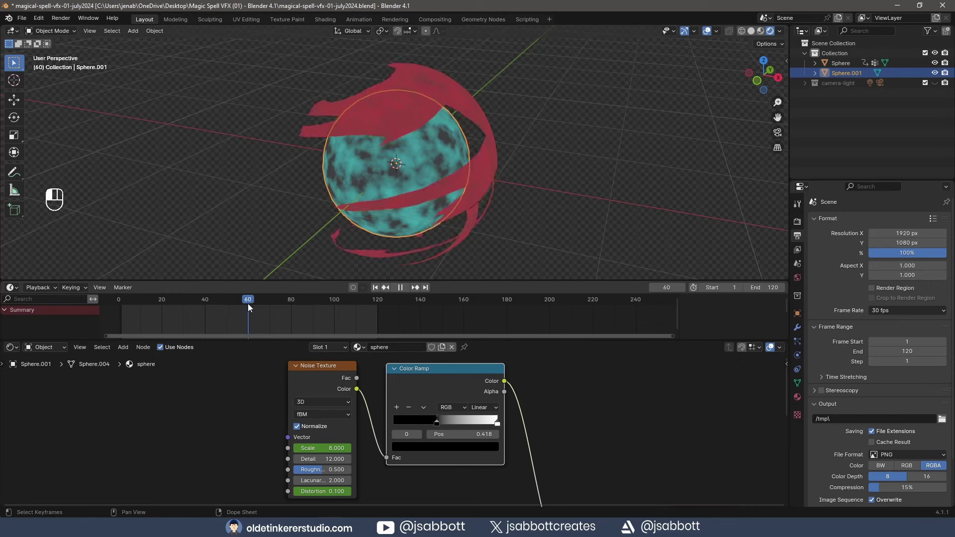
key("space")
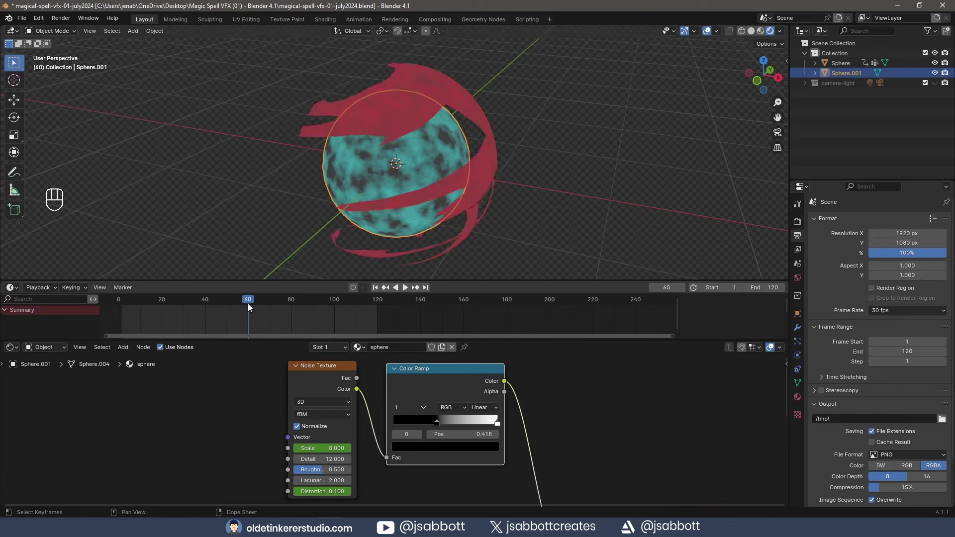
double_click(319, 448)
type("6")
key("Return")
key("i")
double_click(319, 491)
type("0.2")
key("Return")
key("i")
At frame 90, keyframe the noise Scale at 4 and Distortion at 0.3.
left_click_drag(249, 300, 378, 300)
double_click(327, 448)
type("4")
key("Return")
key("i")
double_click(319, 491)
type("0.3")
key("Return")
key("i")
Keyframe noise Scale 2 at frame 120, adjust Distortion, and play the animation.
left_click_drag(326, 448, 316, 448)
key("i")
left_click_drag(326, 491, 321, 491)
left_click(404, 287)
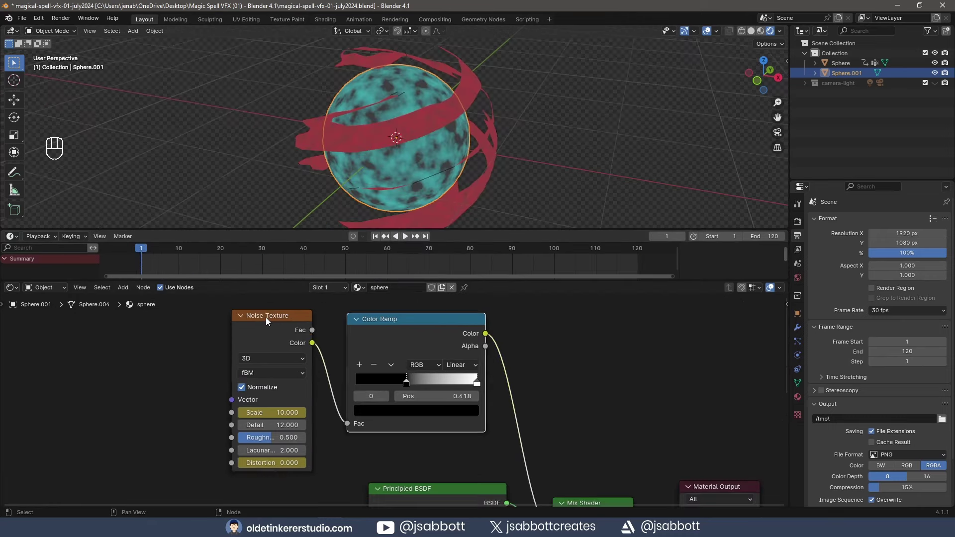
Box-select all of Sphere.001's Scale and Distortion keys and switch them to Linear.
left_click(266, 317)
left_click_drag(653, 284, 126, 256)
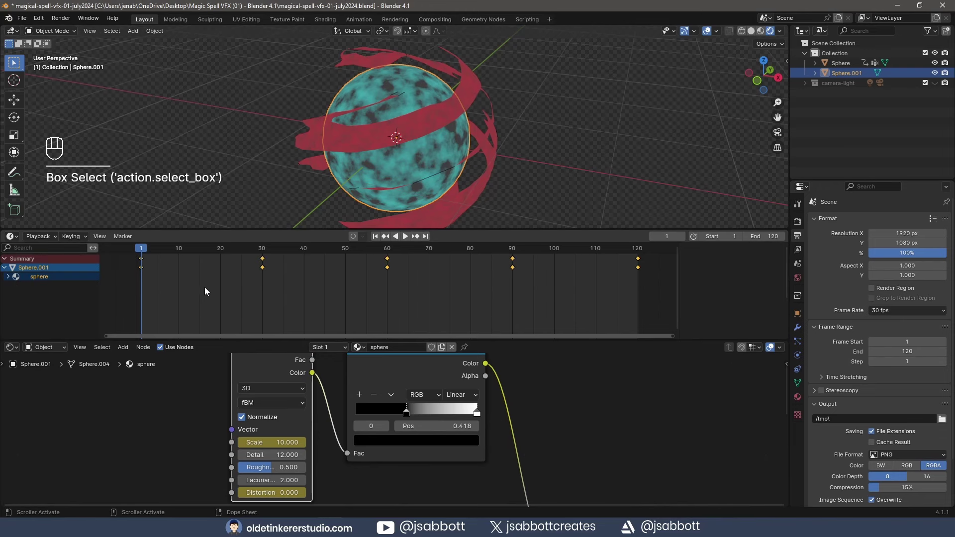
key("t")
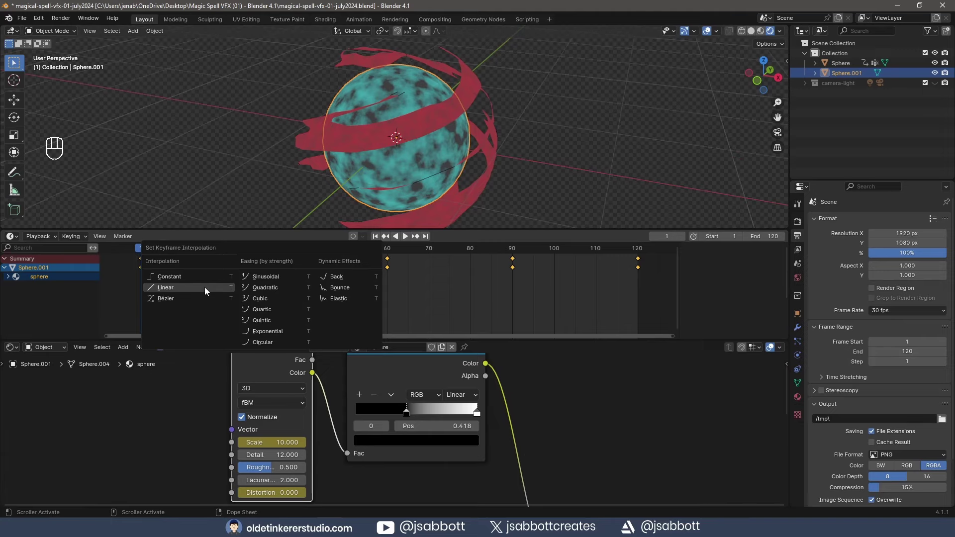
left_click(204, 291)
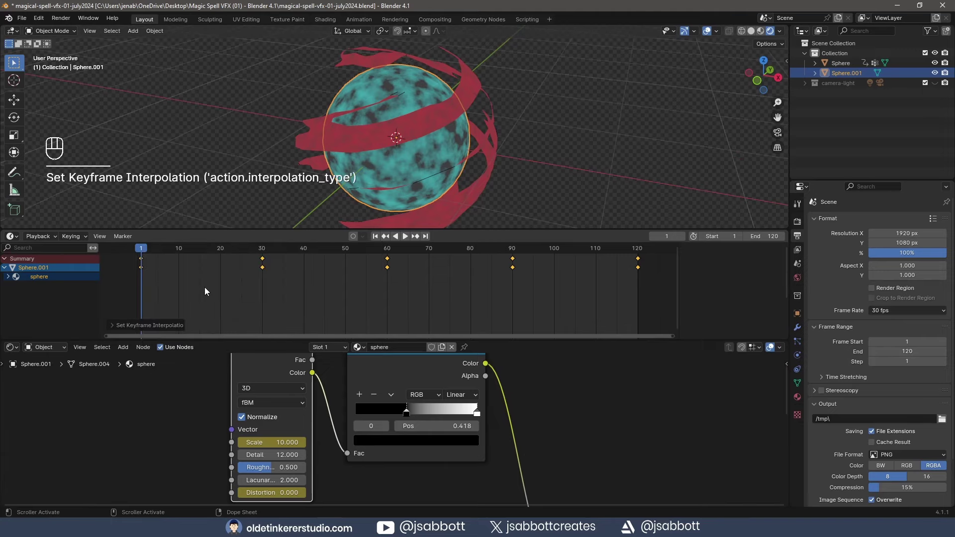